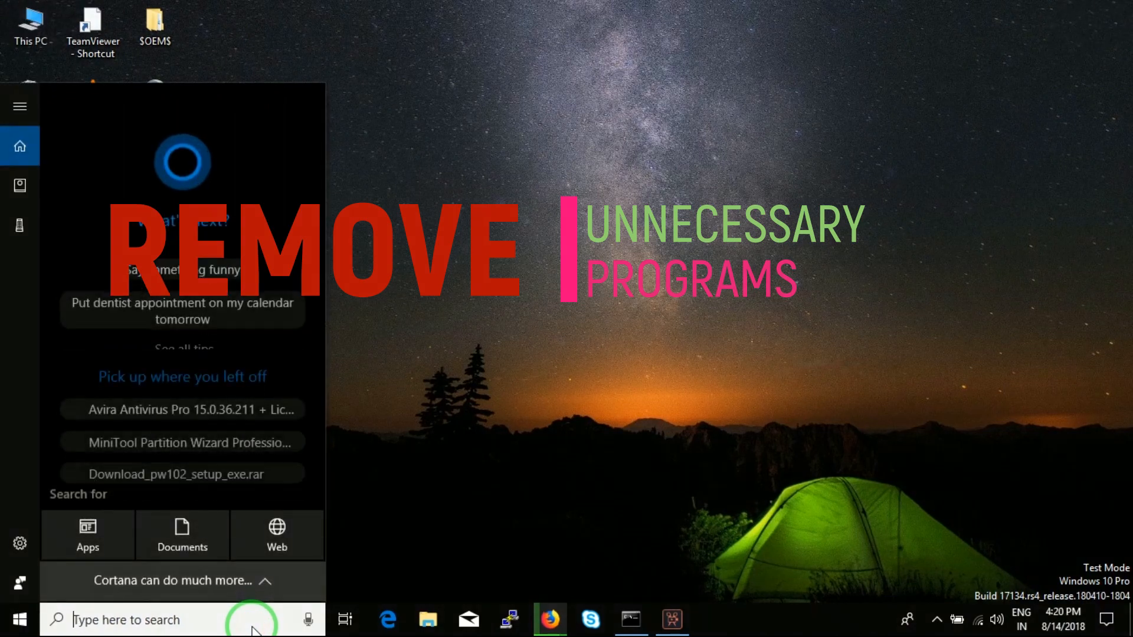
Step: Open Programs and Features from Control Panel and start the uninstallation of IDM Crack 5.60.5
{"action": "left_click", "coordinate": [199, 192]}
{"action": "left_click", "coordinate": [480, 342]}
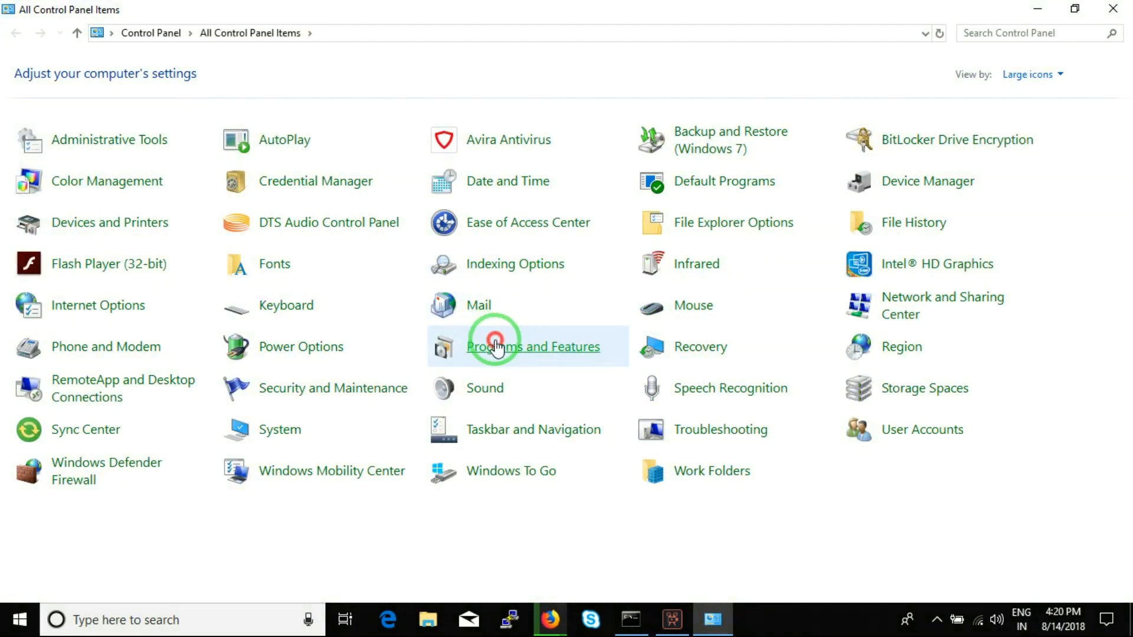
{"action": "left_click_drag", "start_coordinate": [1127, 239], "coordinate": [1126, 267]}
{"action": "left_click", "coordinate": [522, 272]}
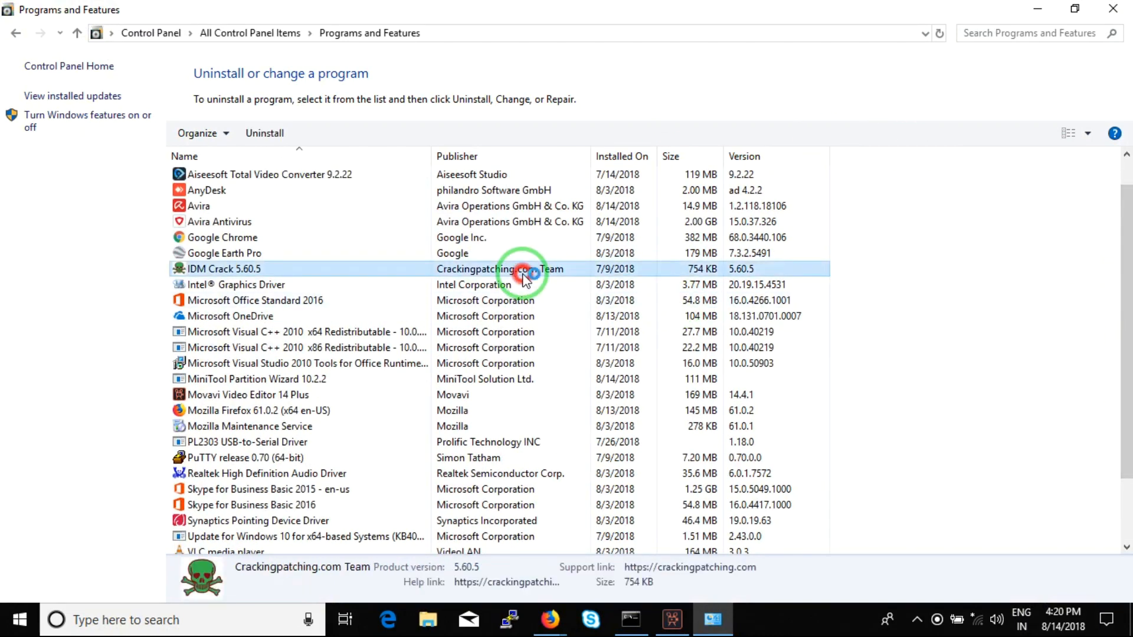
{"action": "double_click", "coordinate": [460, 273]}
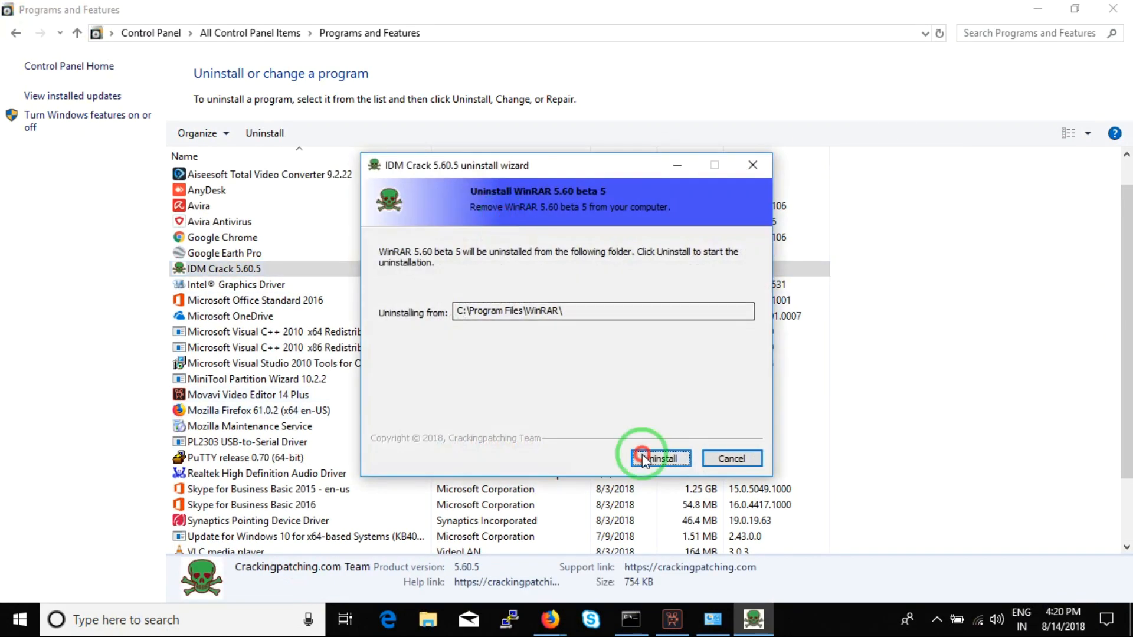
{"action": "left_click", "coordinate": [649, 459]}
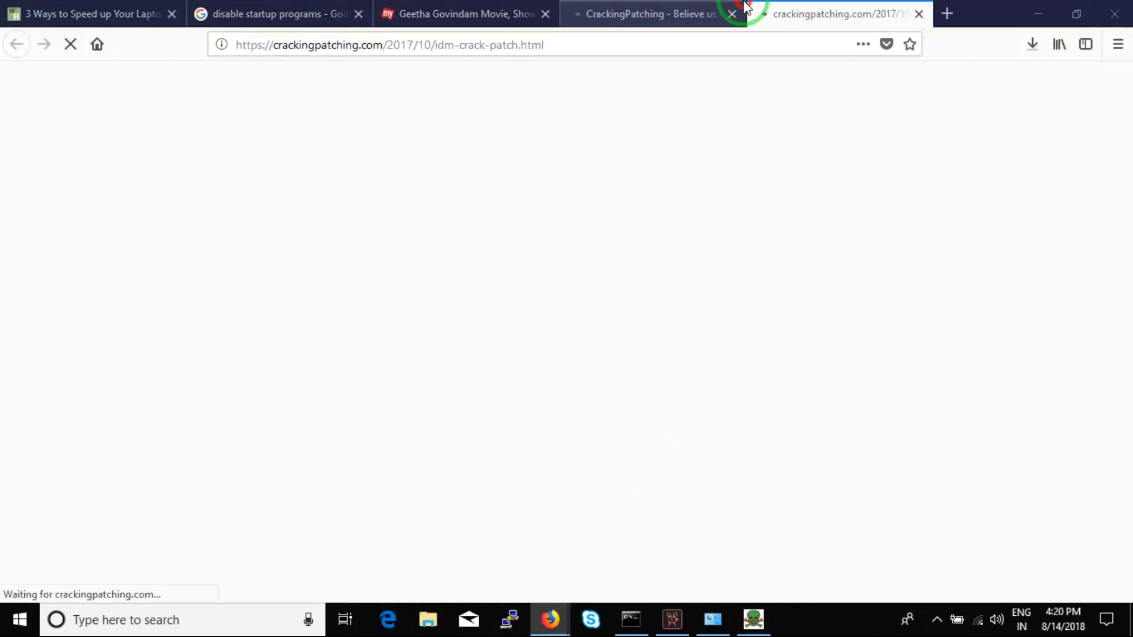
Step: Close the web pages launched by the uninstaller, minimize the browser and finish the IDM Crack uninstall wizard
{"action": "left_click", "coordinate": [734, 17]}
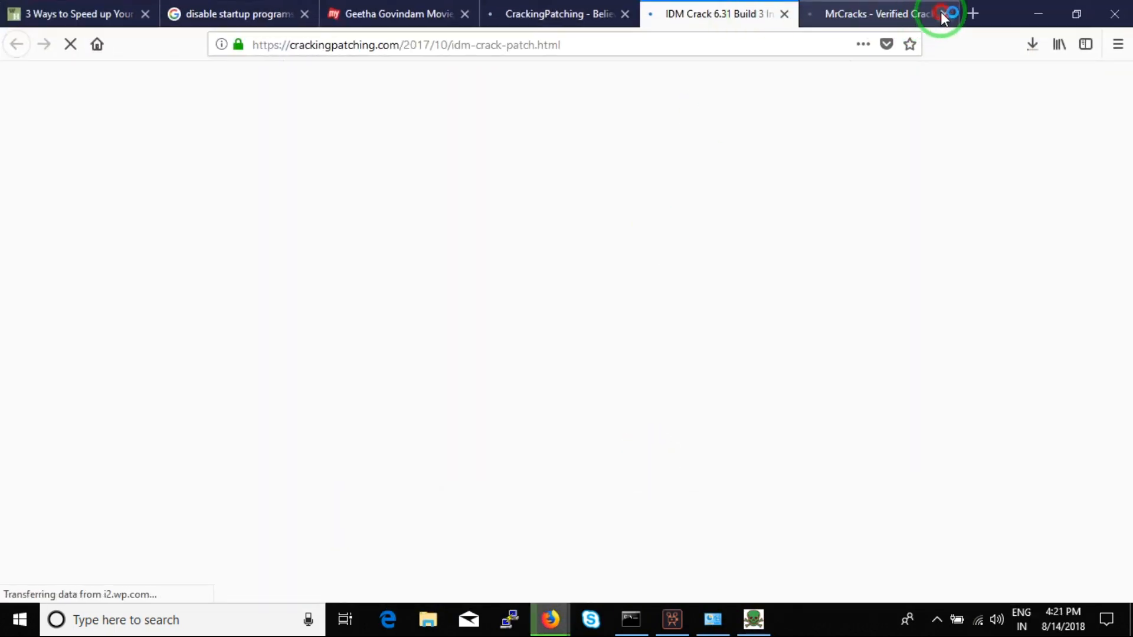
{"action": "left_click", "coordinate": [944, 14]}
{"action": "left_click", "coordinate": [918, 14]}
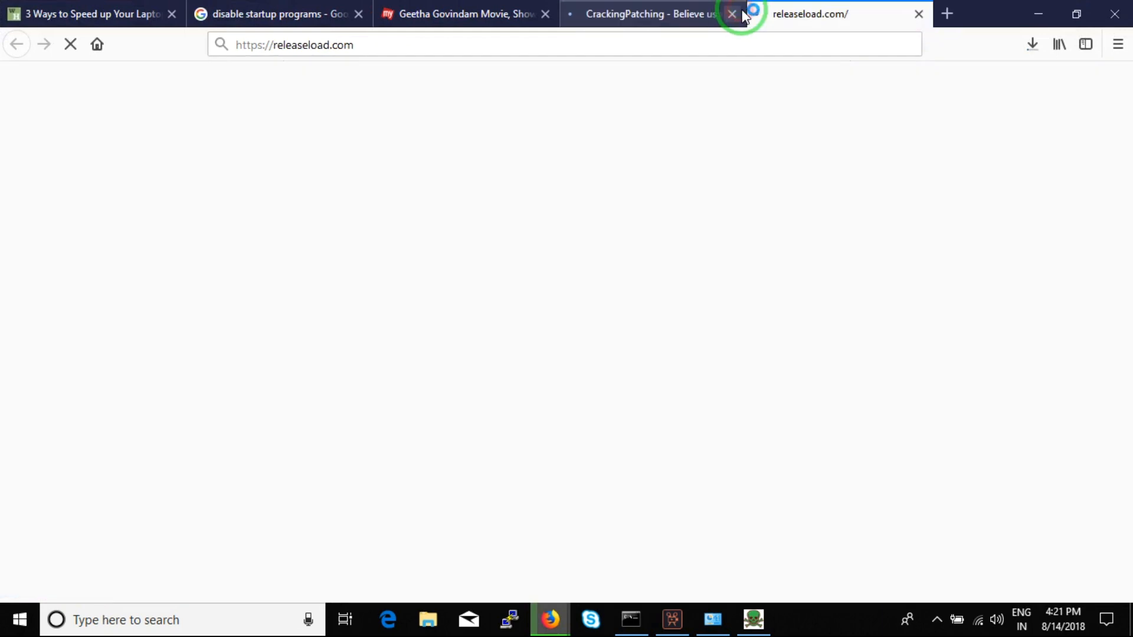
{"action": "left_click", "coordinate": [917, 14]}
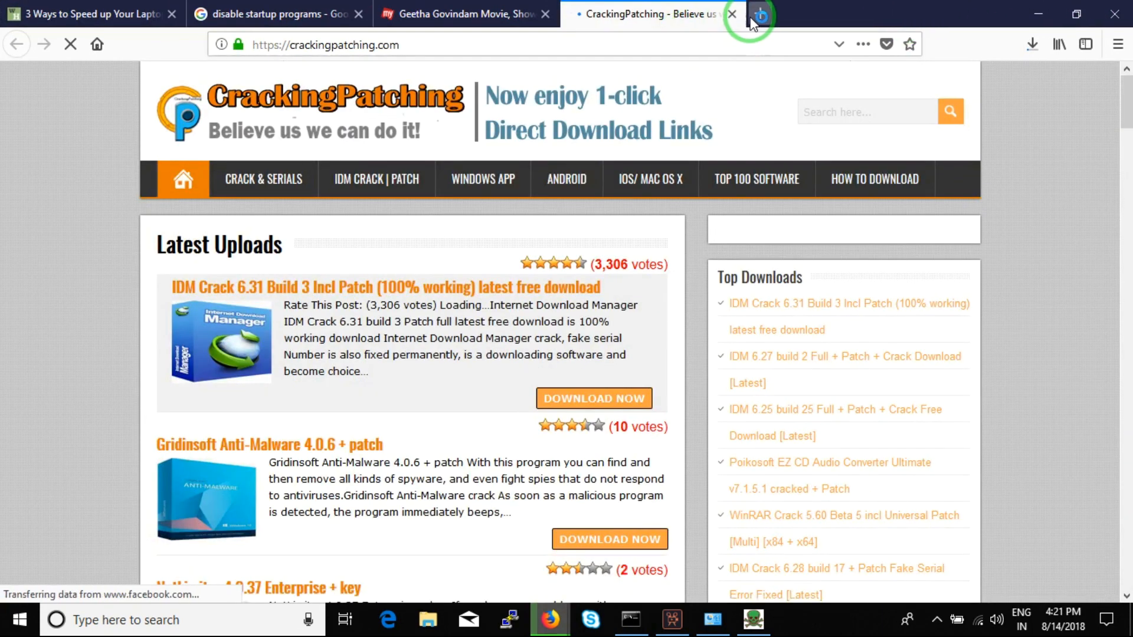
{"action": "left_click", "coordinate": [733, 15]}
{"action": "left_click", "coordinate": [1052, 16]}
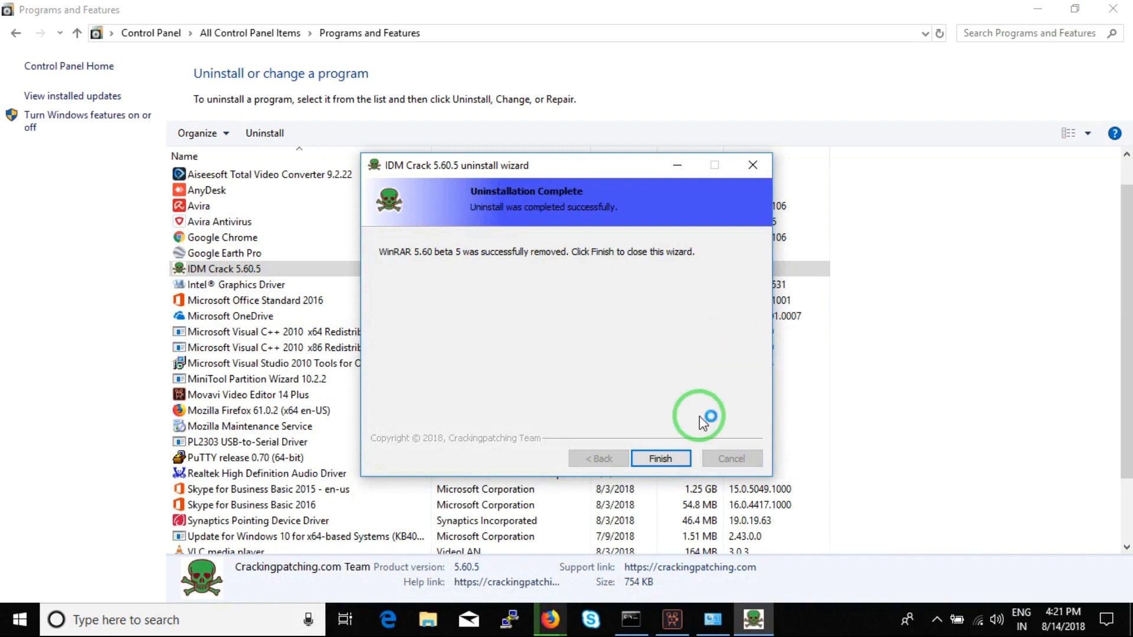
{"action": "left_click", "coordinate": [661, 457]}
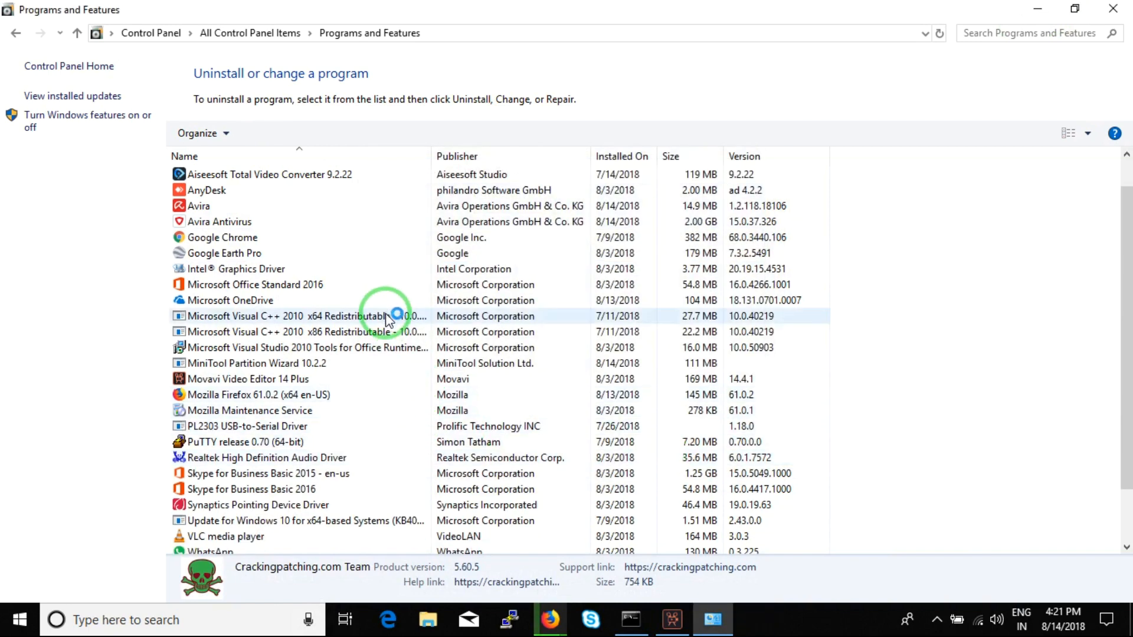
Step: Uninstall MiniTool Partition Wizard 10.2.2 and all of its components
{"action": "left_click", "coordinate": [377, 362]}
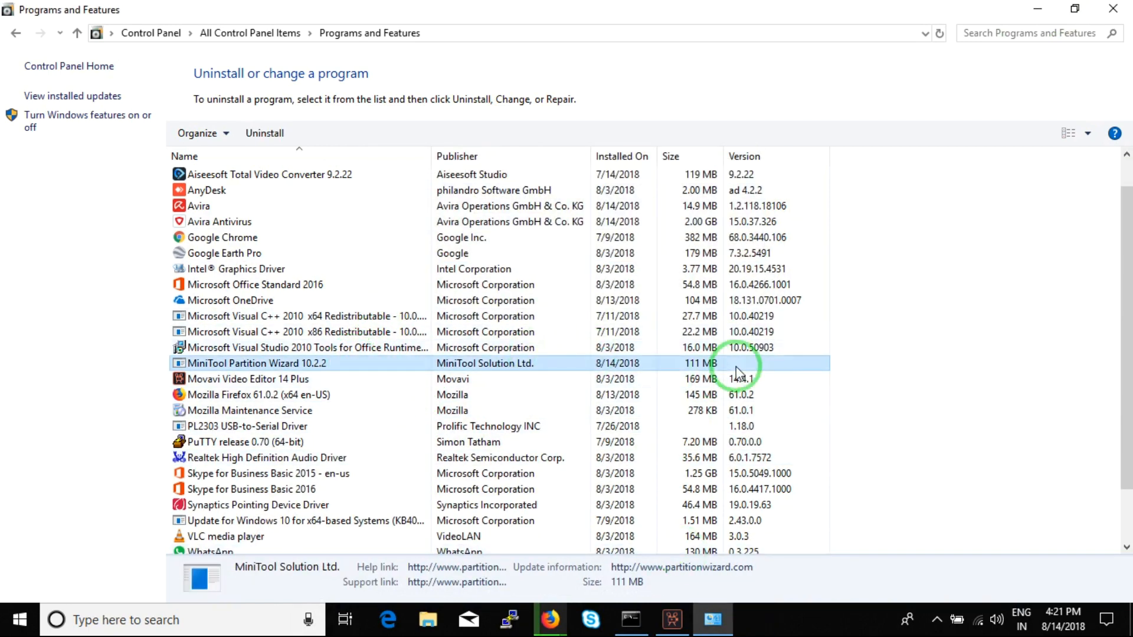
{"action": "left_click", "coordinate": [264, 137]}
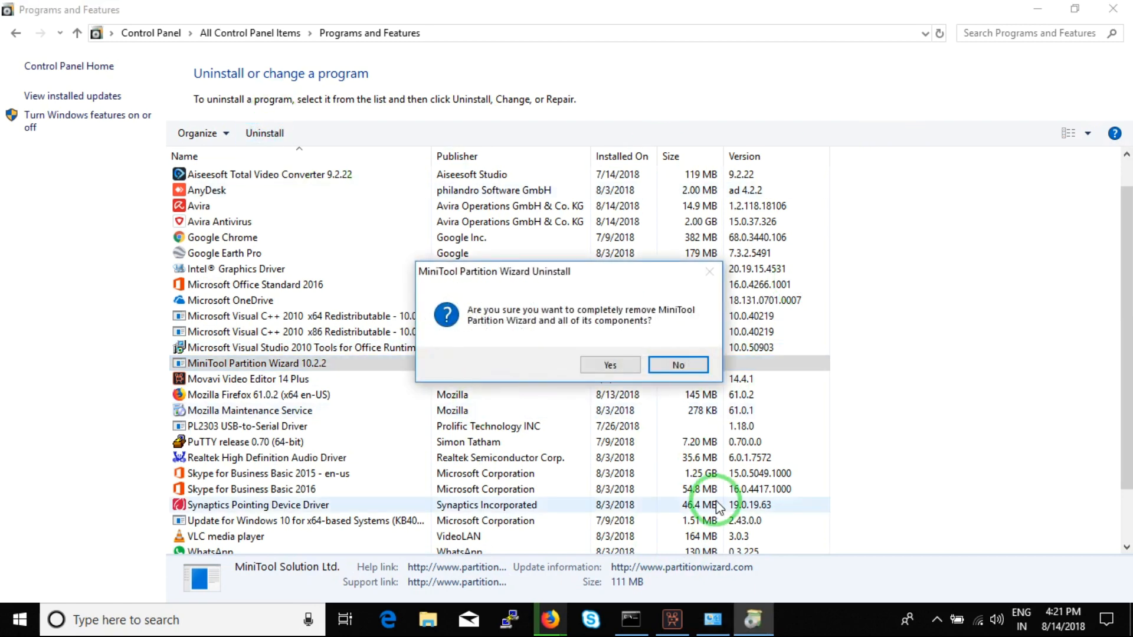
{"action": "left_click", "coordinate": [609, 364]}
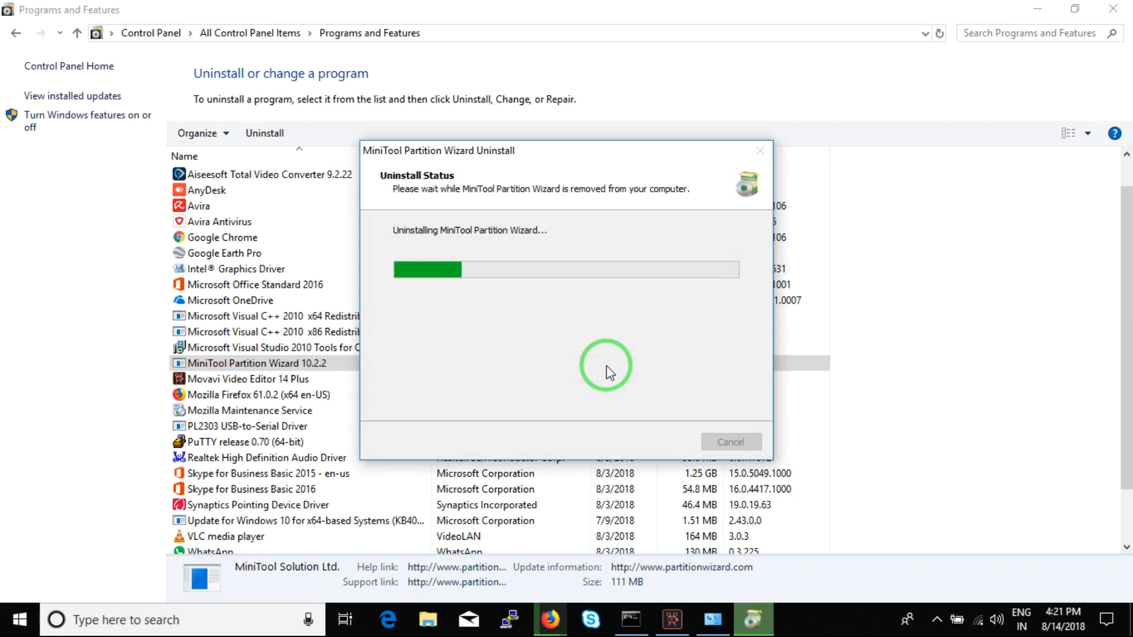
{"action": "left_click", "coordinate": [684, 367]}
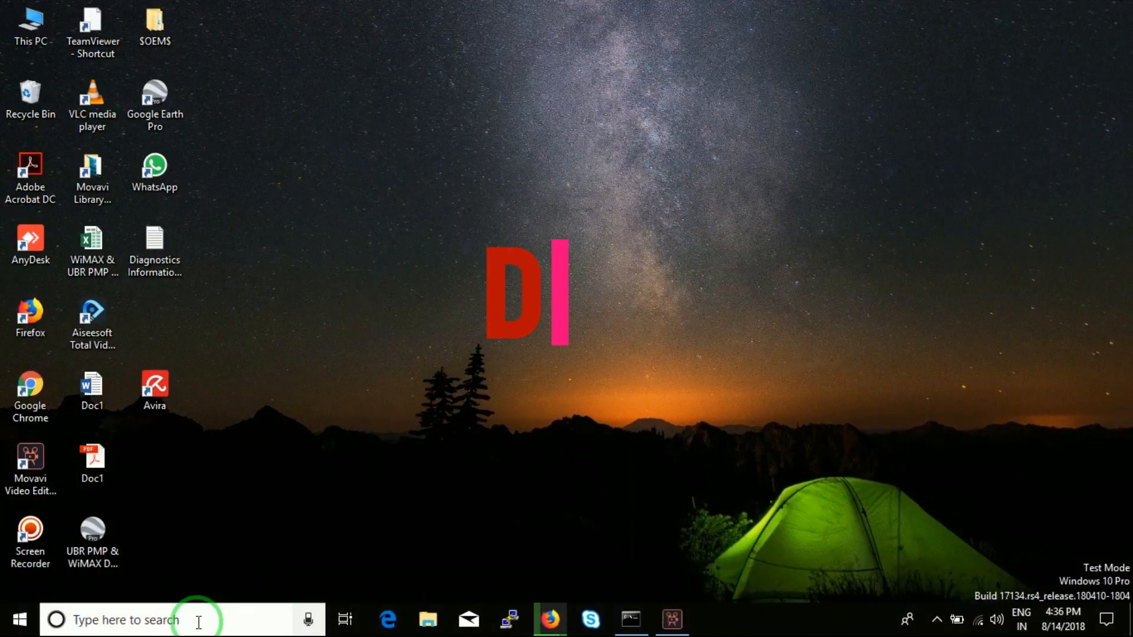
Step: Find and open Task Manager, and show its list of startup programs
{"action": "left_click", "coordinate": [199, 621]}
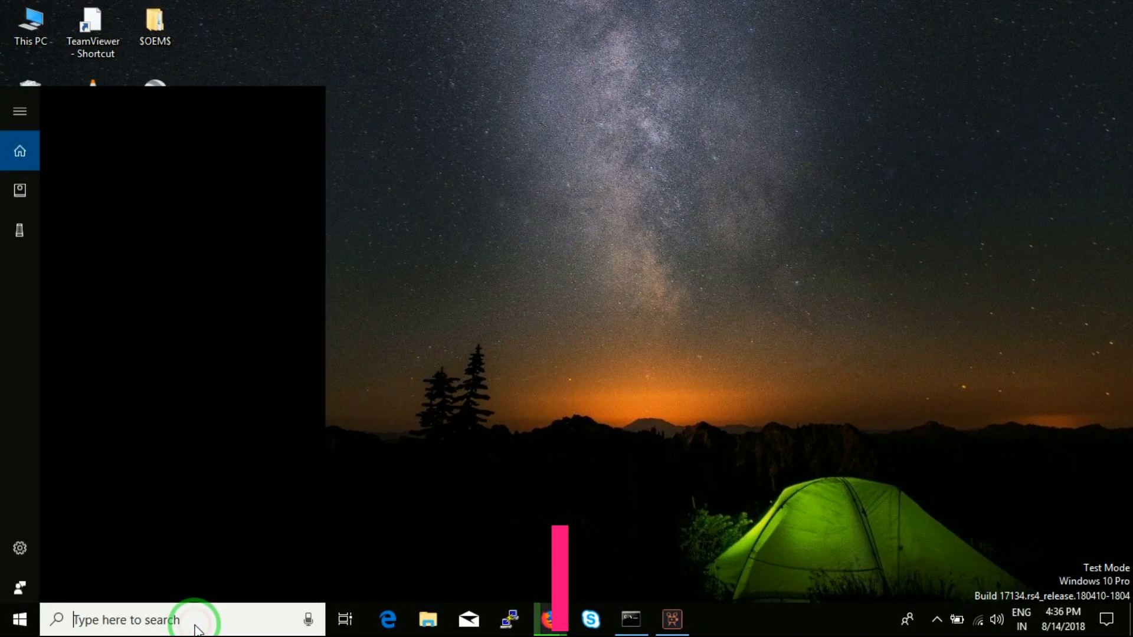
{"action": "type", "text": "tas"}
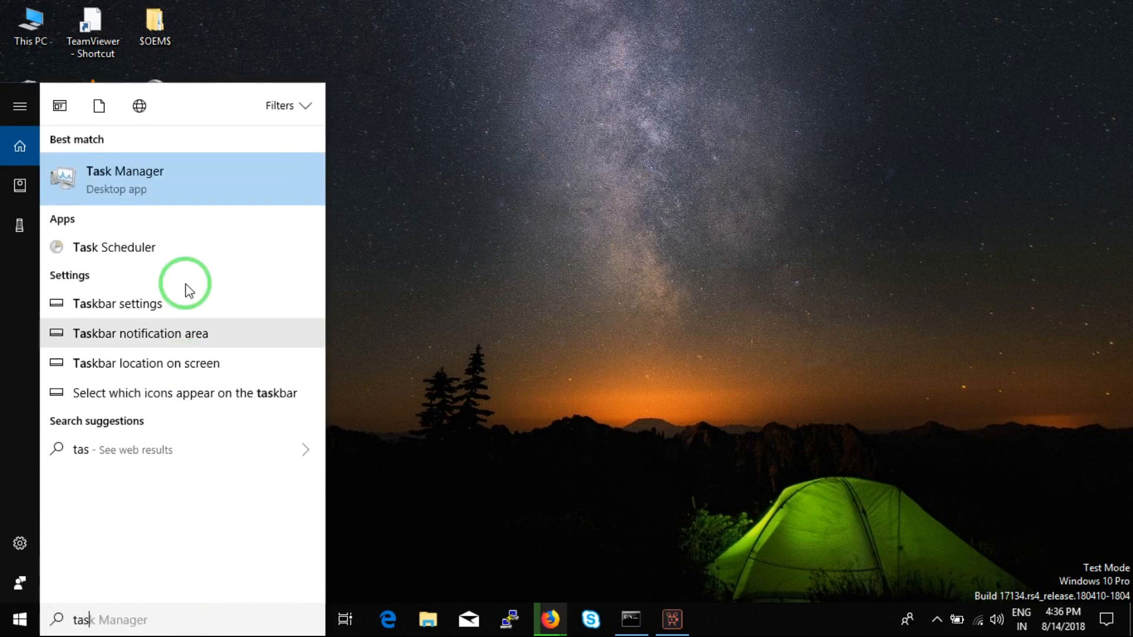
{"action": "left_click", "coordinate": [185, 182]}
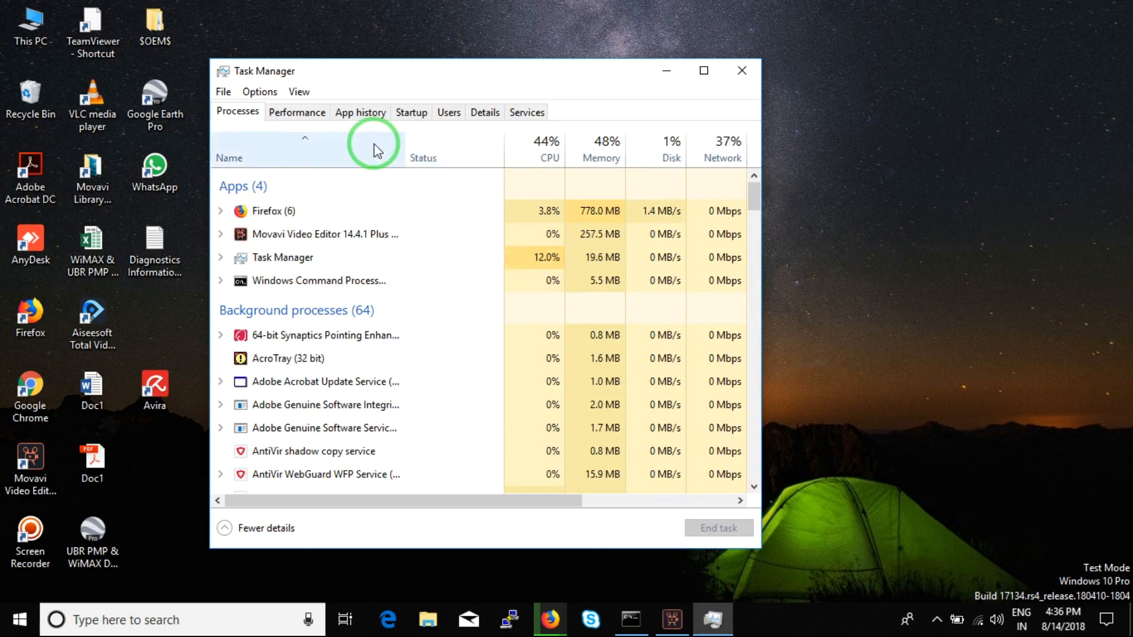
{"action": "left_click", "coordinate": [413, 112]}
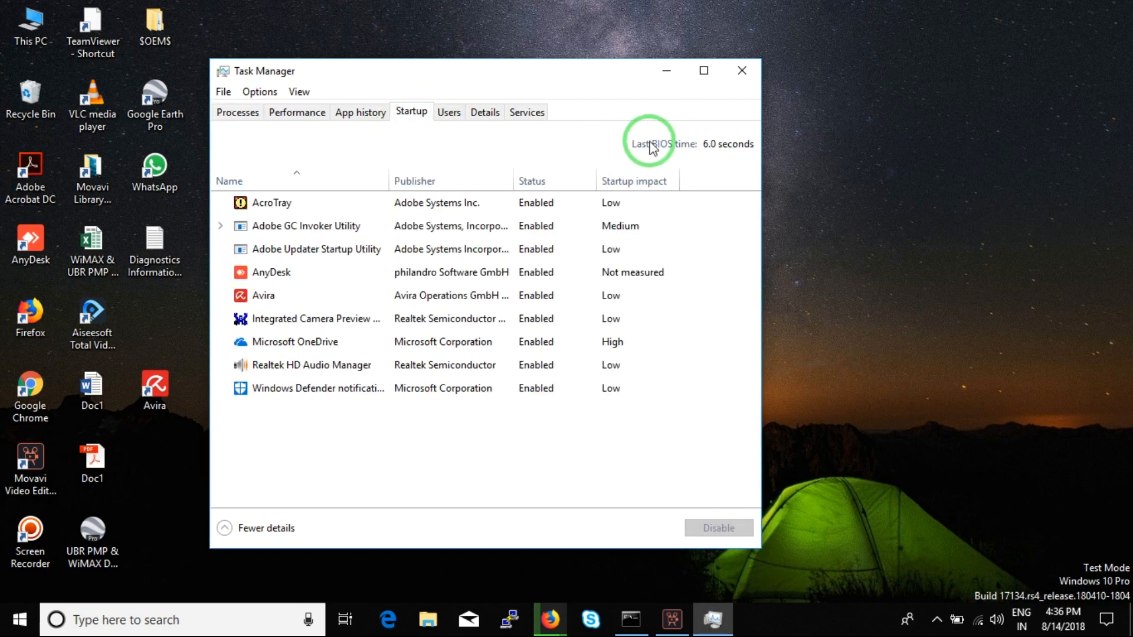
Step: Disable AcroTray, Adobe GC Invoker Utility, Adobe Updater Startup Utility and Avira at startup
{"action": "left_click", "coordinate": [361, 212]}
{"action": "left_click", "coordinate": [702, 531]}
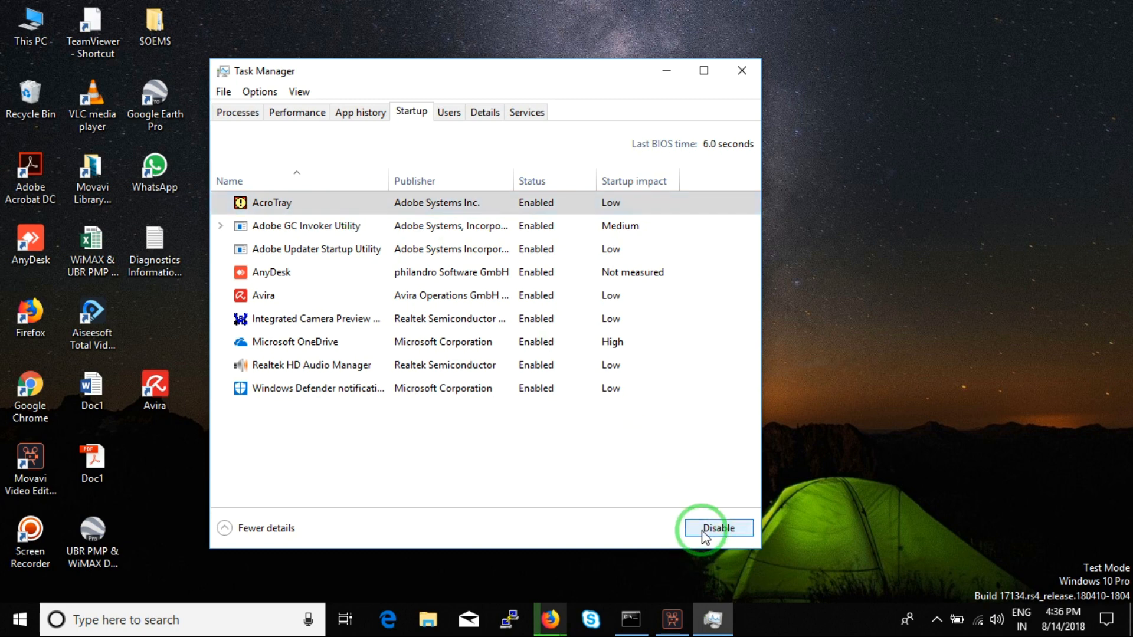
{"action": "left_click", "coordinate": [375, 226]}
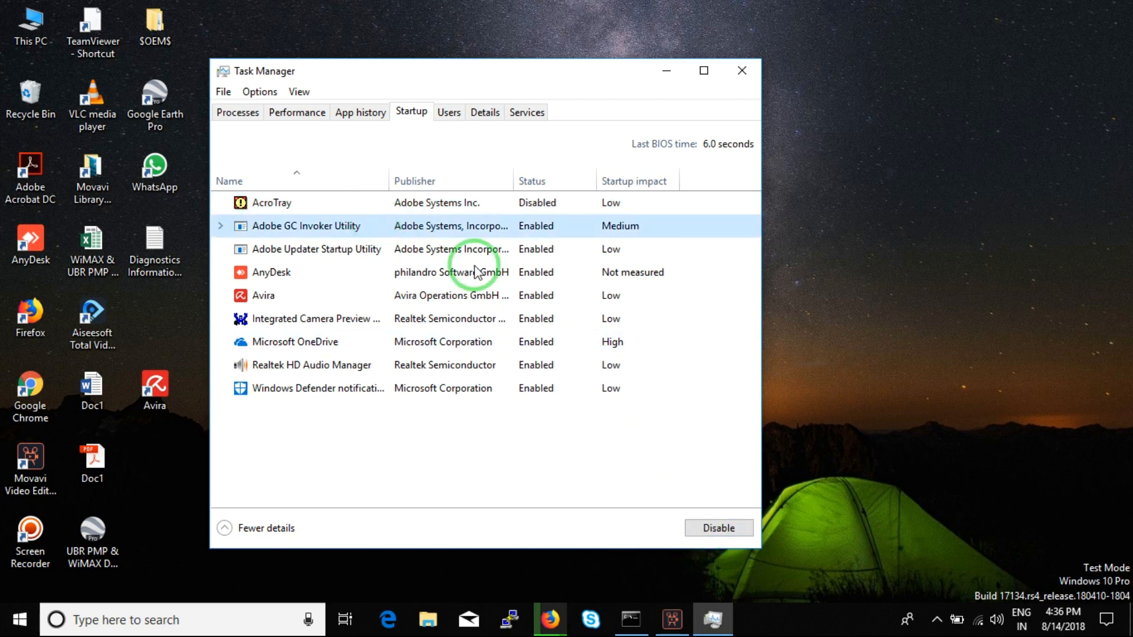
{"action": "left_click", "coordinate": [706, 526]}
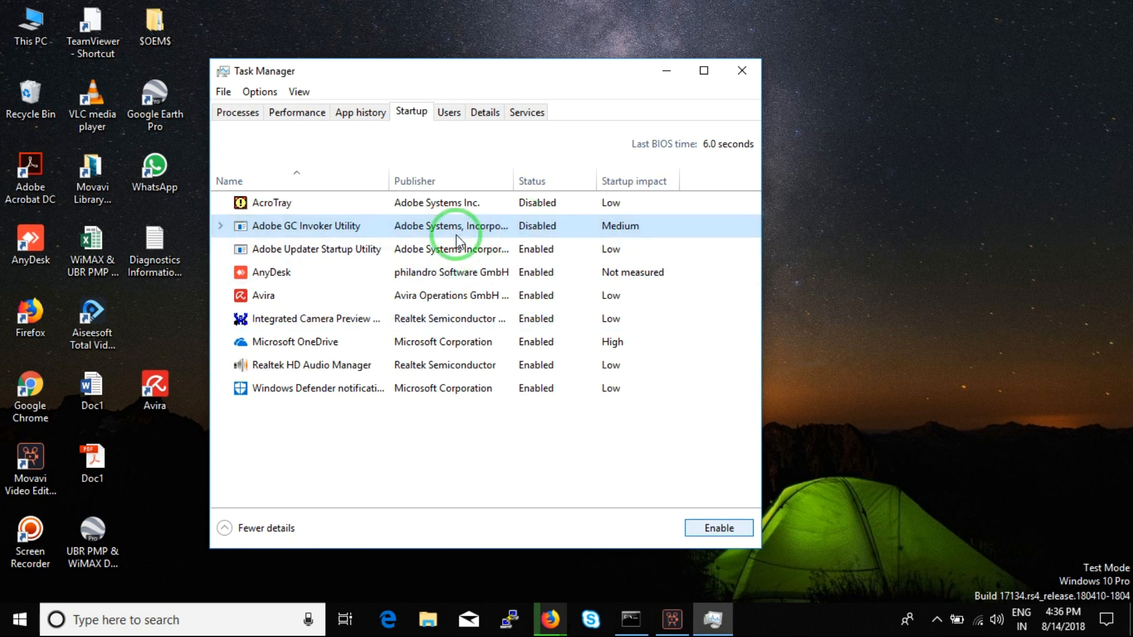
{"action": "left_click", "coordinate": [456, 254]}
{"action": "left_click", "coordinate": [718, 527]}
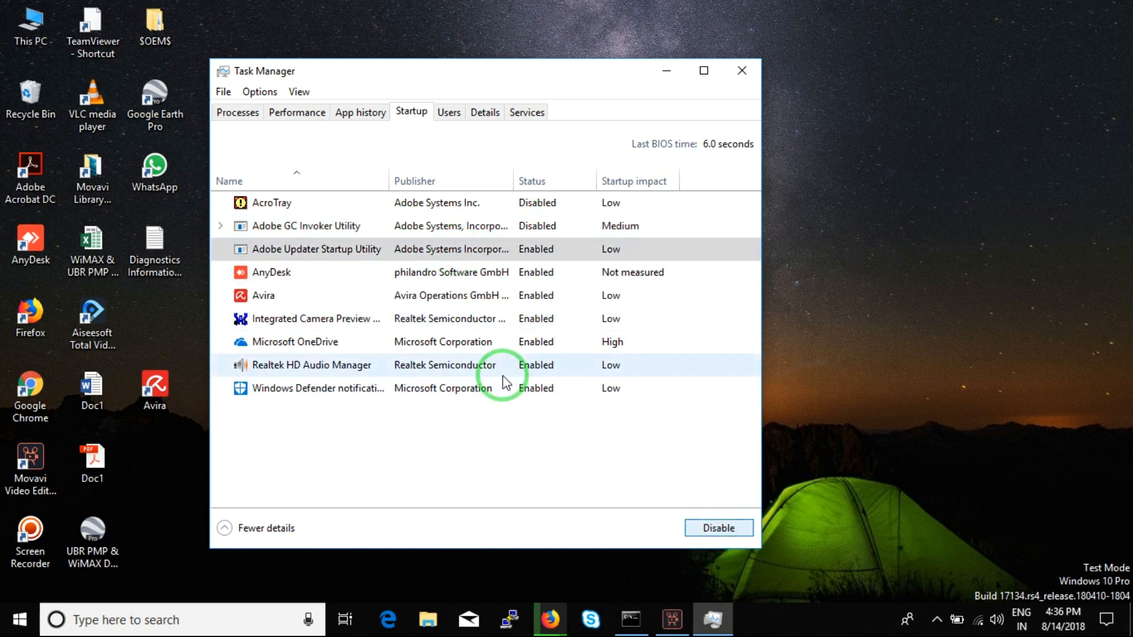
{"action": "left_click", "coordinate": [438, 297]}
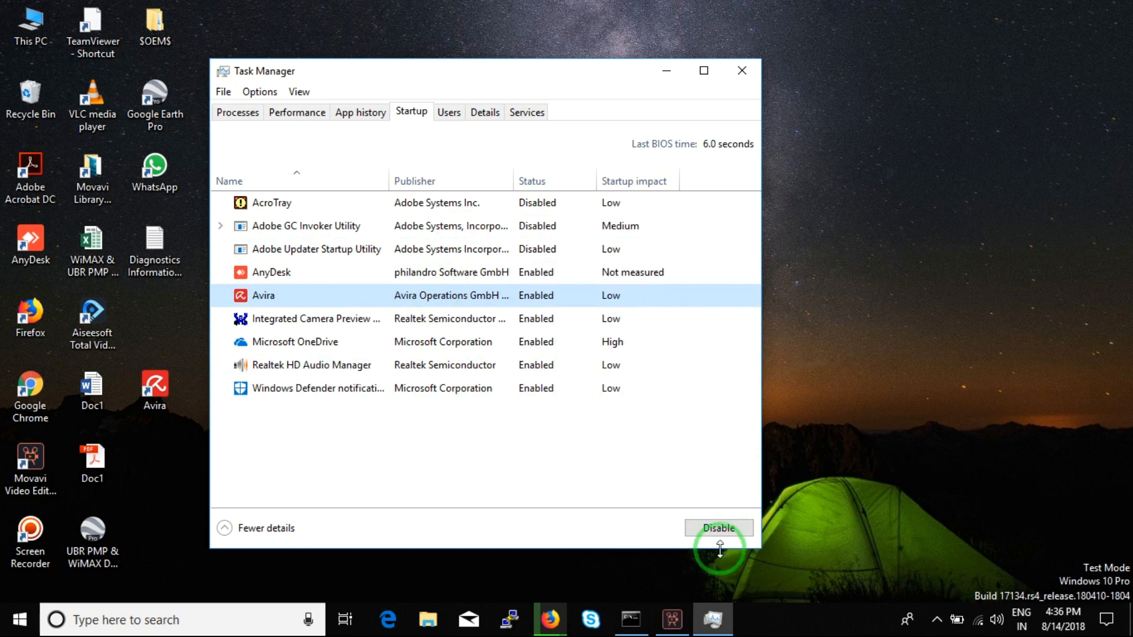
{"action": "left_click", "coordinate": [717, 527]}
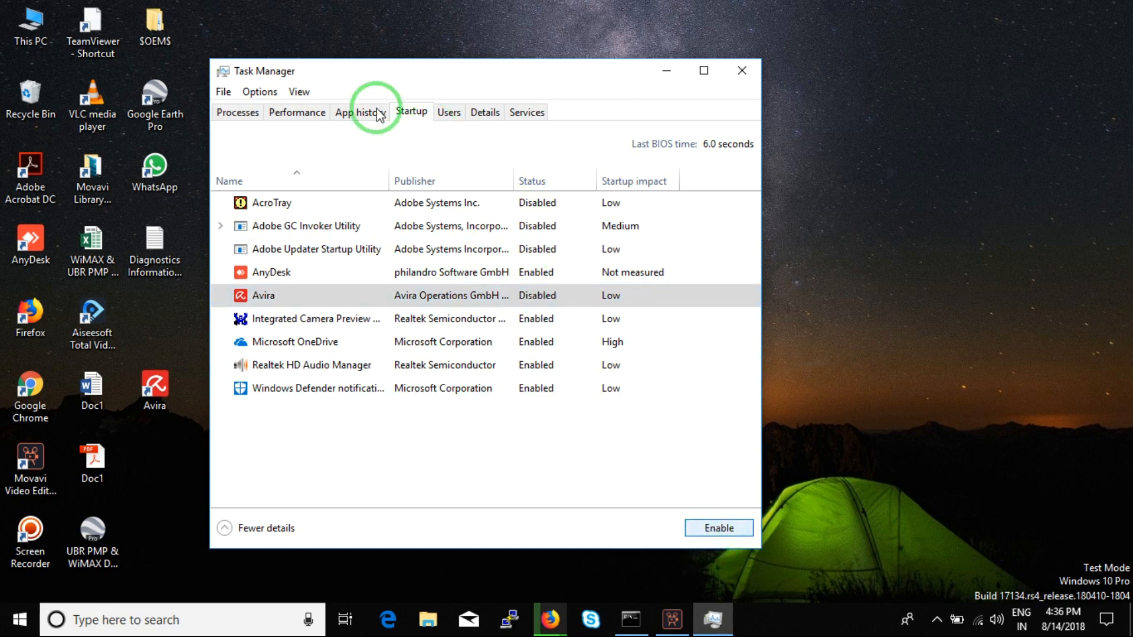
{"action": "left_click", "coordinate": [259, 93]}
{"action": "left_click", "coordinate": [299, 92]}
{"action": "left_click", "coordinate": [306, 109]}
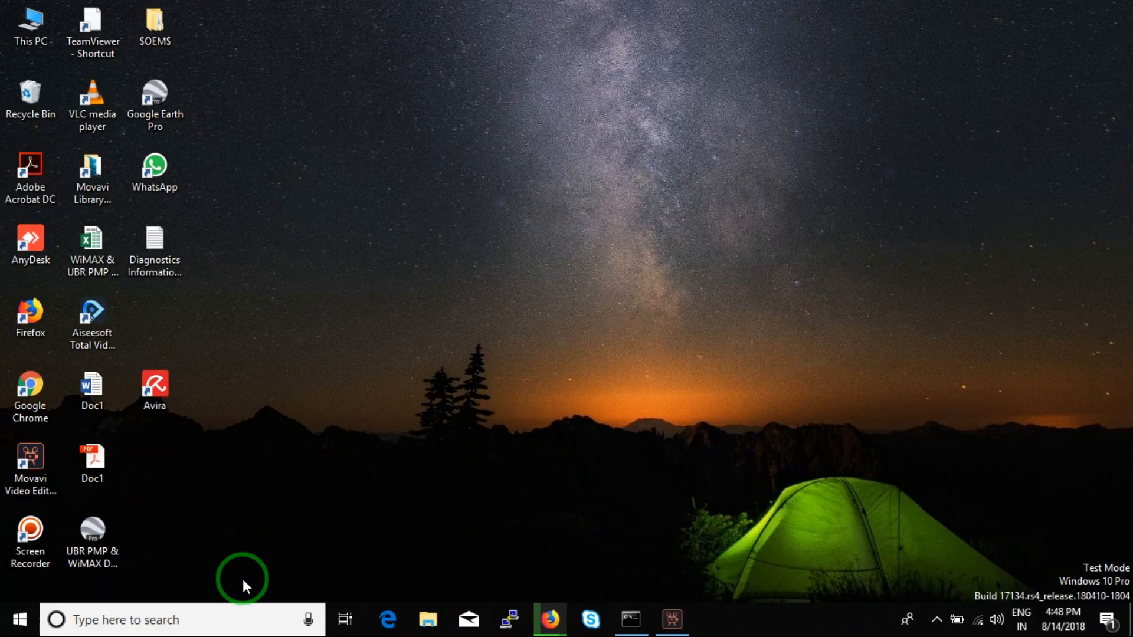
Step: Search Windows for "WIN", open the Windows Defender settings and maximize the window
{"action": "left_click", "coordinate": [210, 619]}
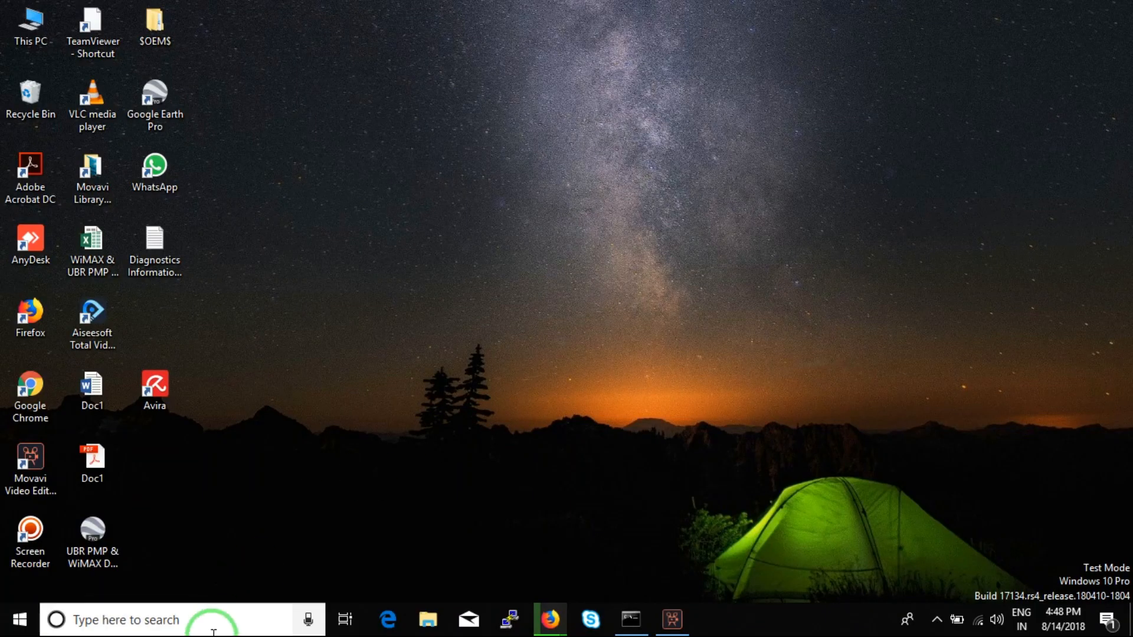
{"action": "type", "text": "WIN"}
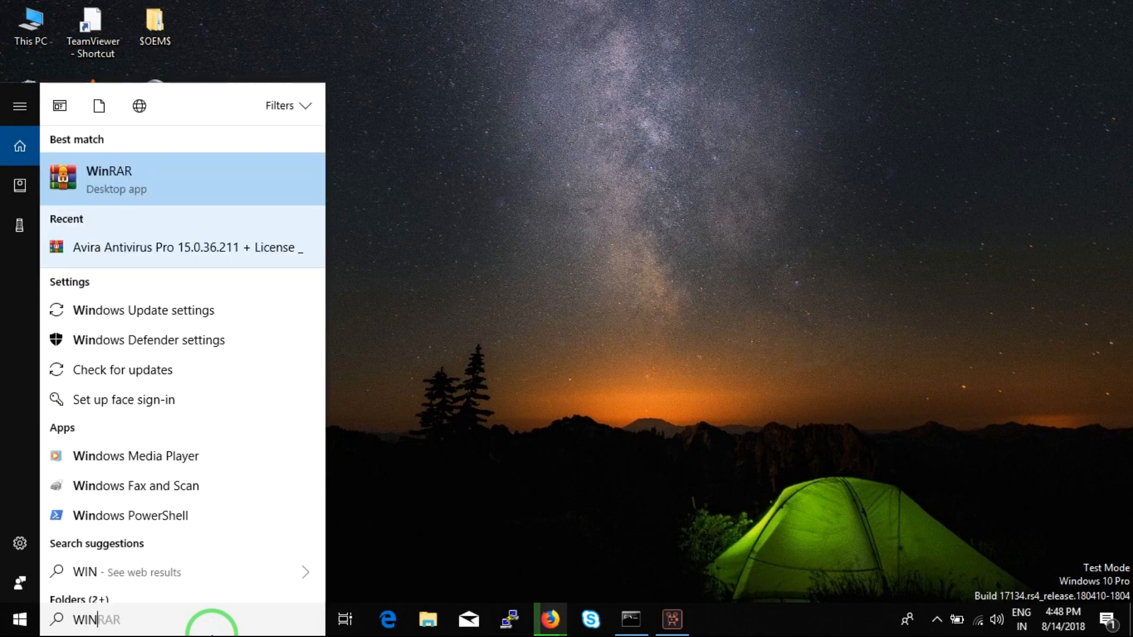
{"action": "left_click", "coordinate": [226, 340]}
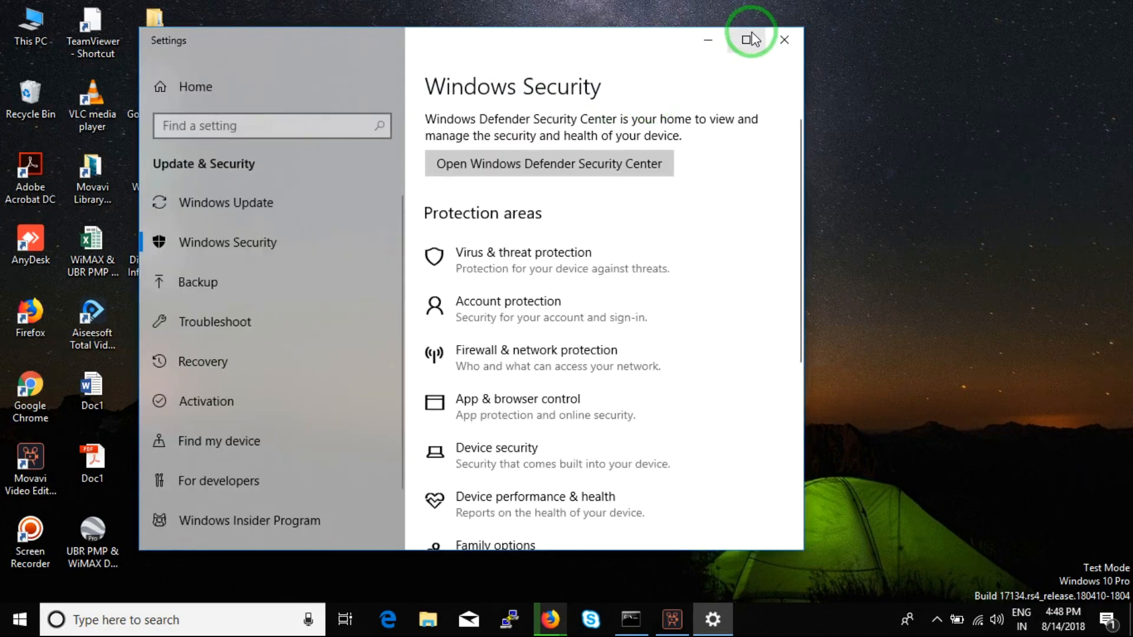
{"action": "left_click", "coordinate": [747, 38]}
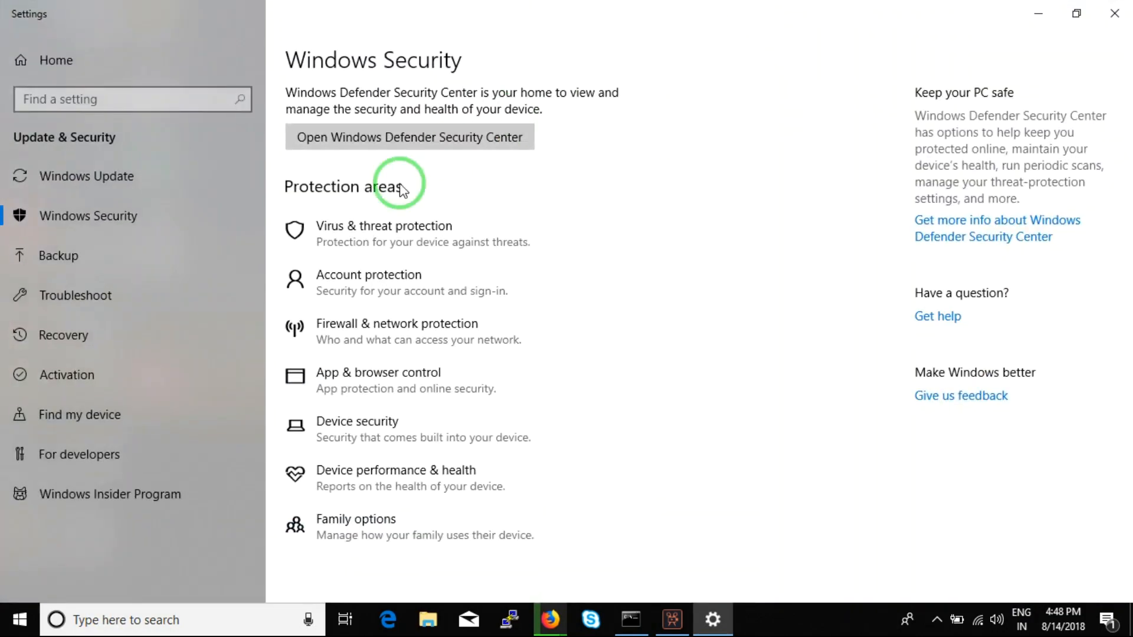
Step: Try to open Virus & threat protection, and view the Firewall & network protection page in Windows Defender Security Center
{"action": "left_click", "coordinate": [371, 222]}
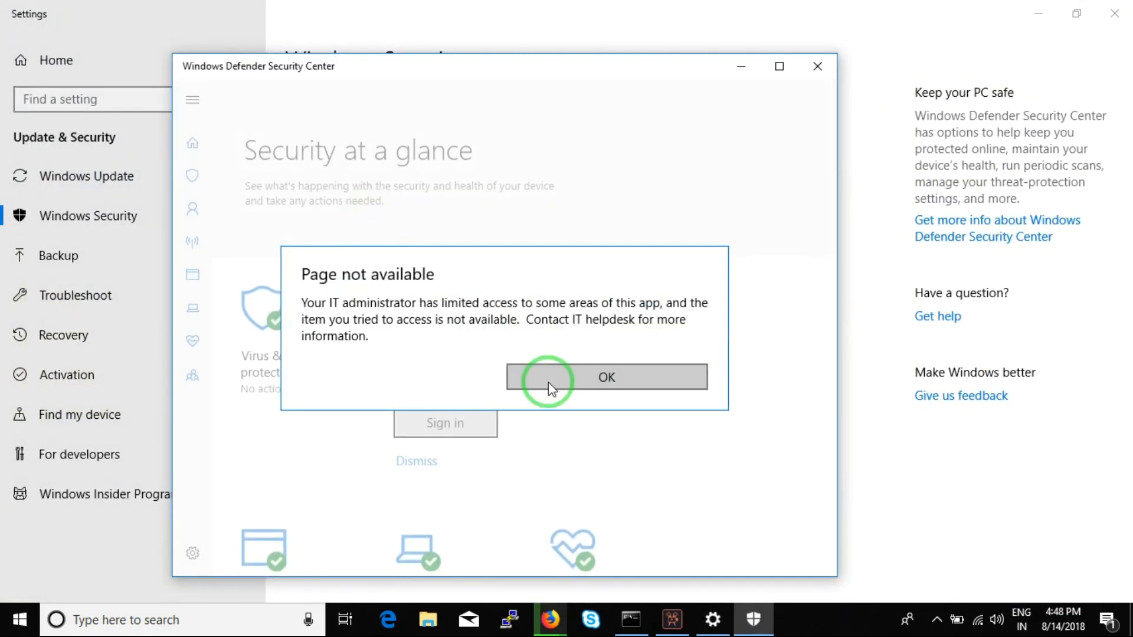
{"action": "left_click", "coordinate": [548, 385]}
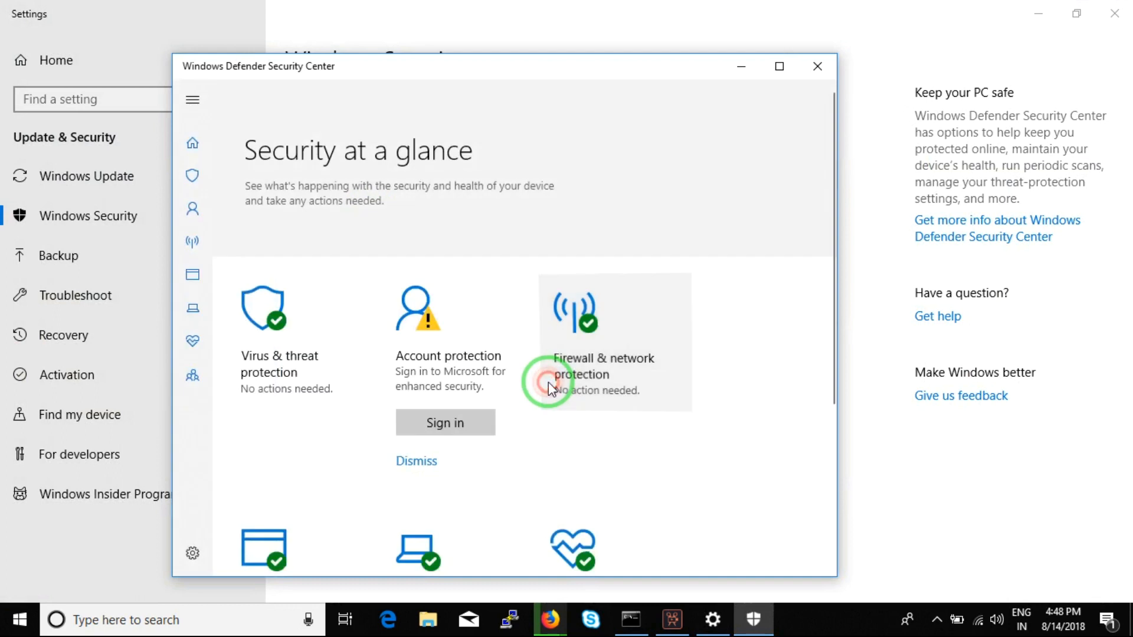
{"action": "left_click", "coordinate": [549, 385]}
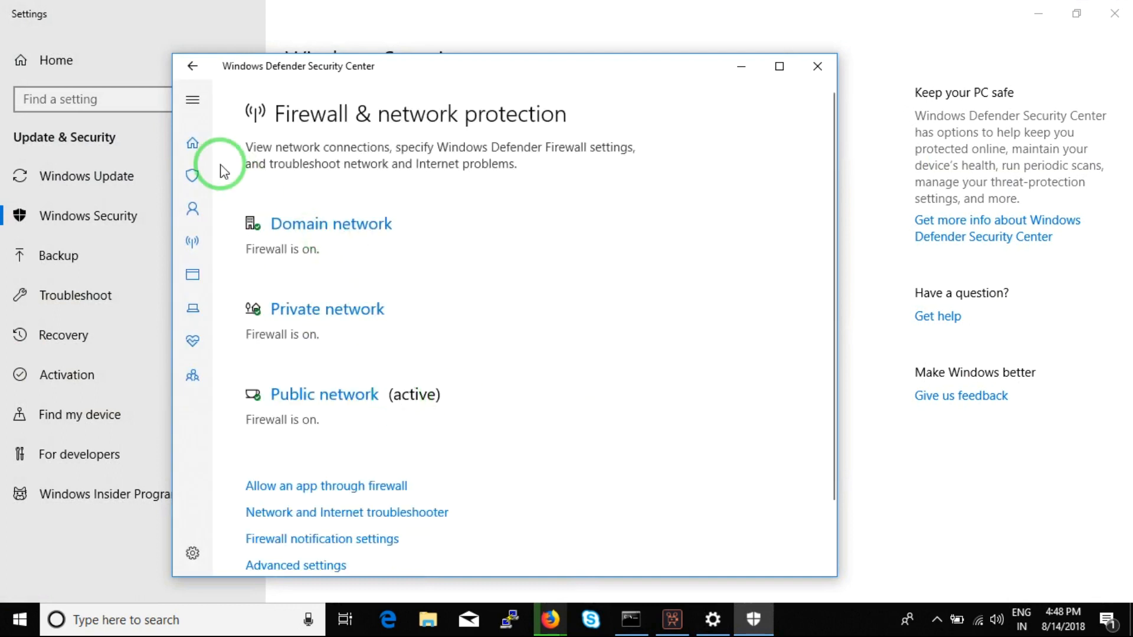
{"action": "left_click", "coordinate": [196, 141]}
{"action": "left_click", "coordinate": [253, 398]}
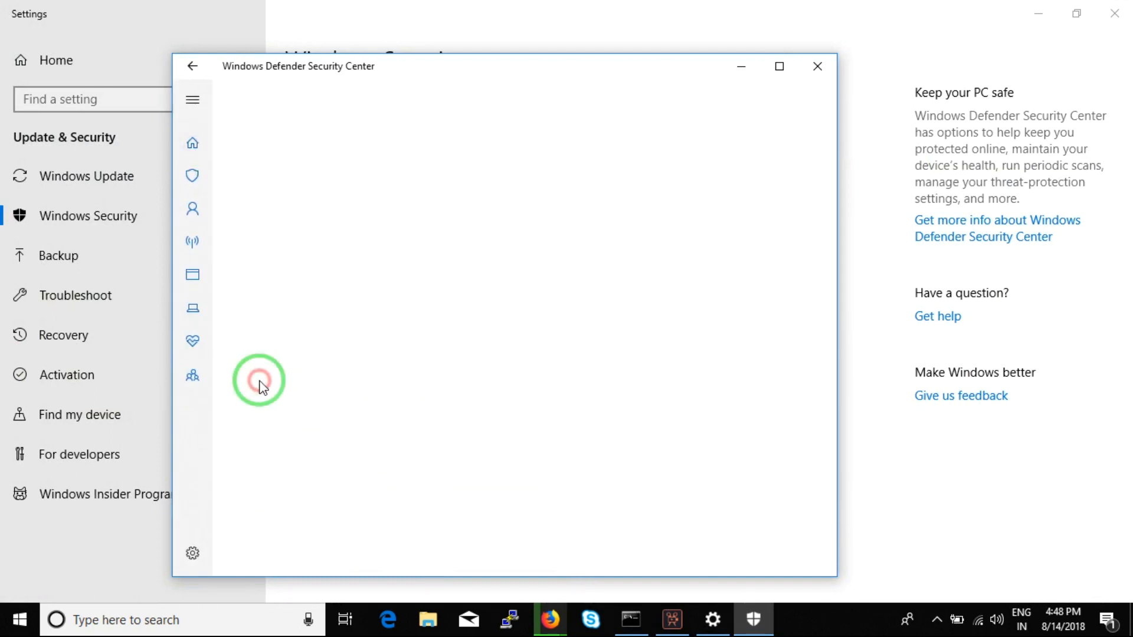
{"action": "left_click", "coordinate": [297, 288]}
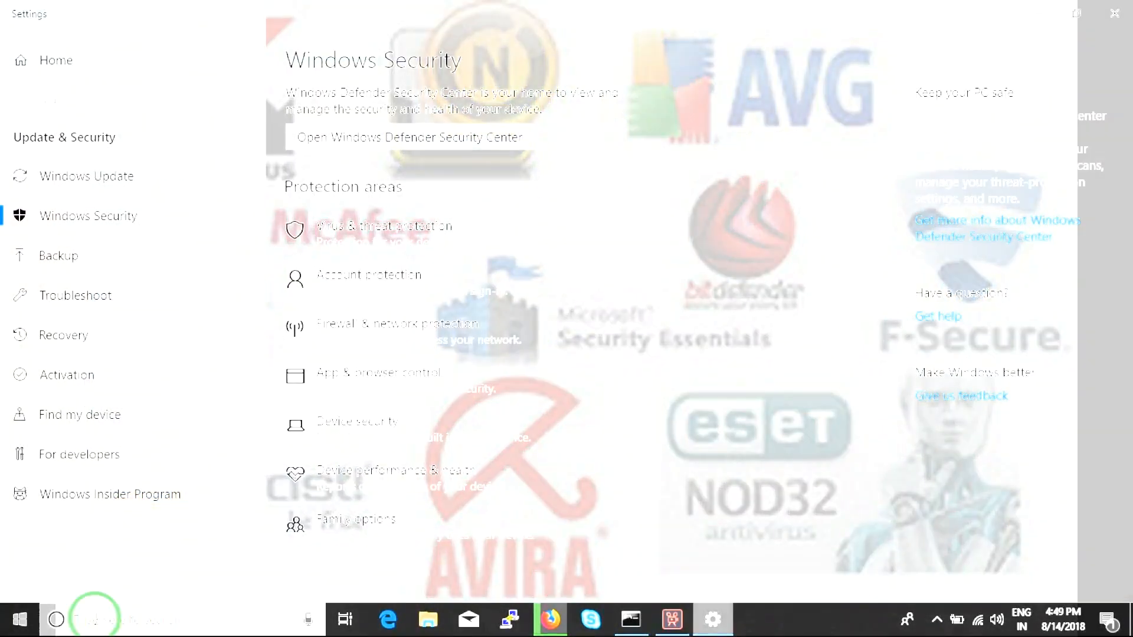
Step: Search Windows for "AV", open the Avira desktop app and close the Settings window
{"action": "left_click", "coordinate": [93, 623]}
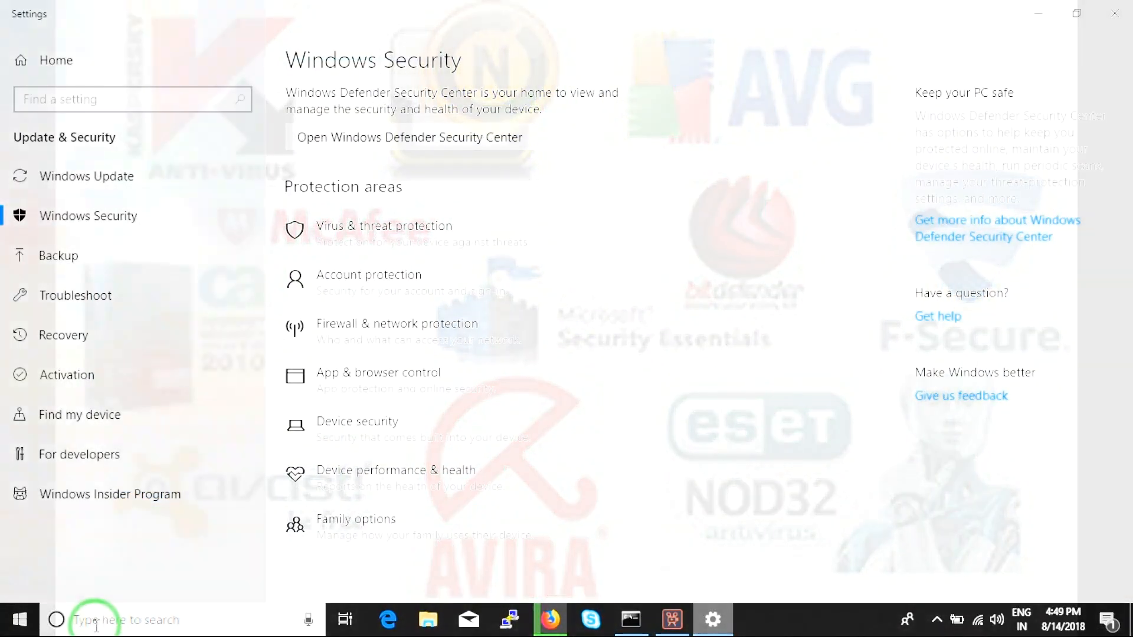
{"action": "type", "text": "AV"}
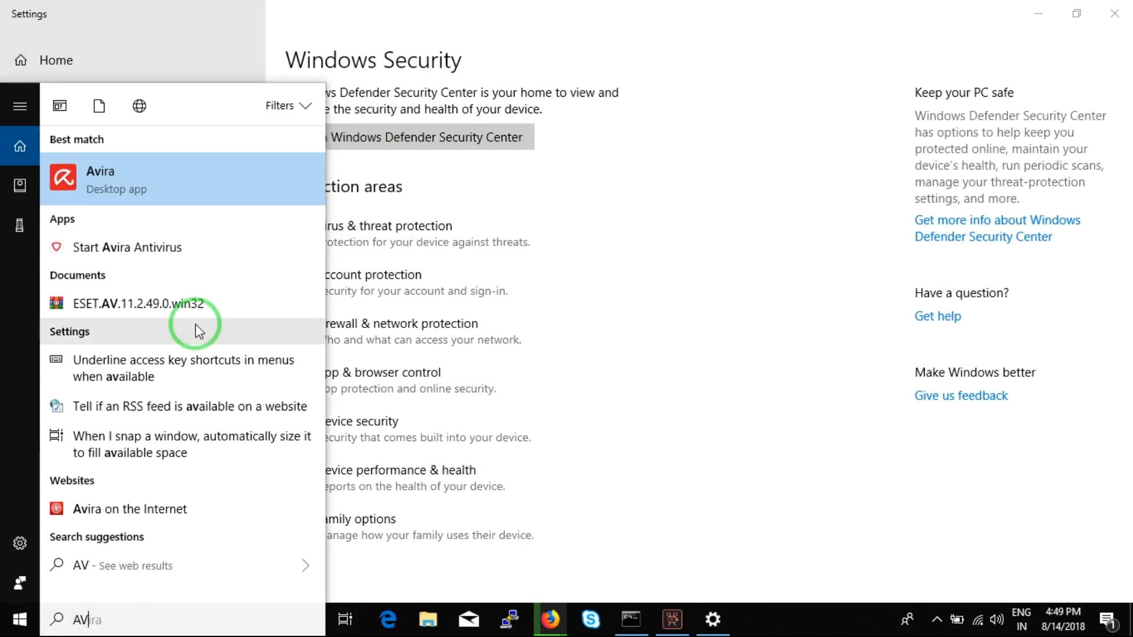
{"action": "left_click", "coordinate": [204, 201]}
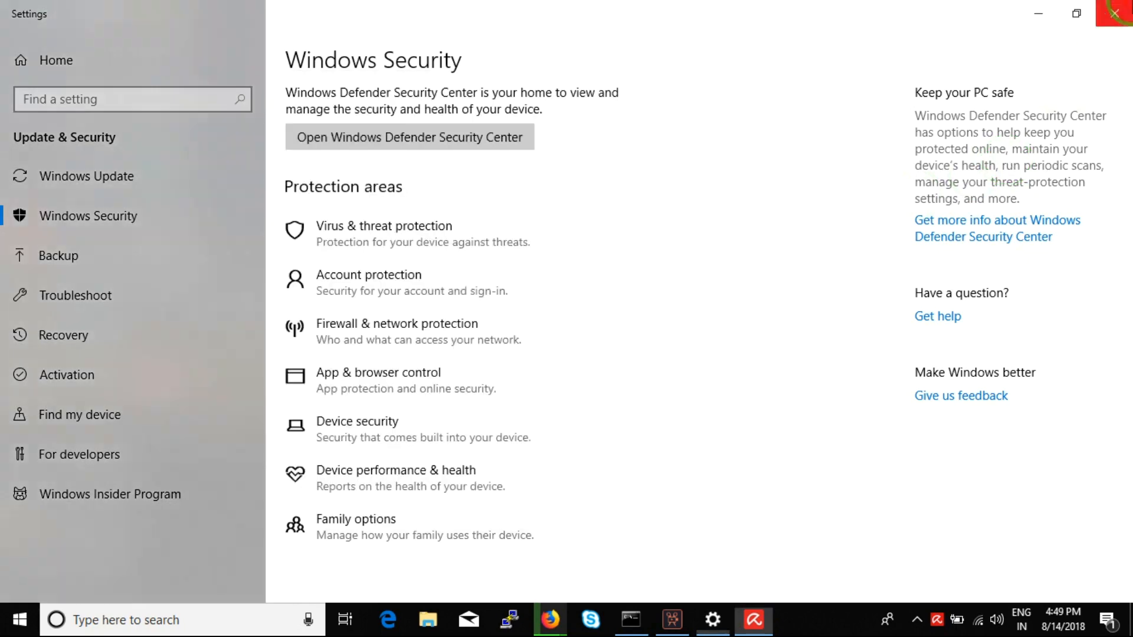
{"action": "left_click", "coordinate": [1114, 13]}
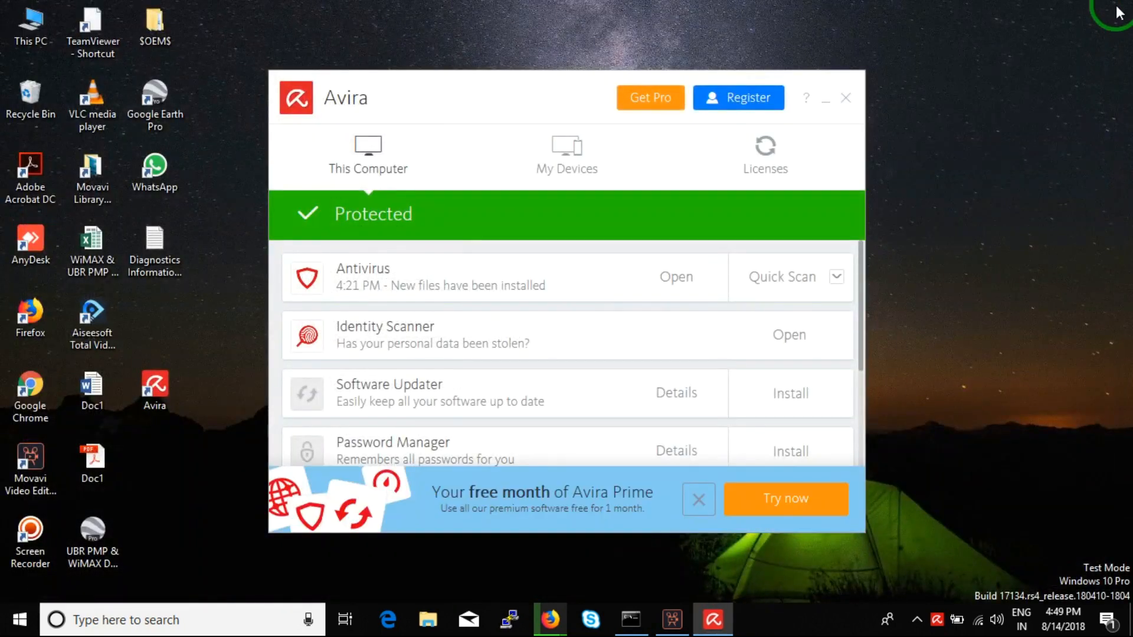
Step: View the Antivirus module's status and its scan options in Avira, and close the program
{"action": "left_click", "coordinate": [376, 293]}
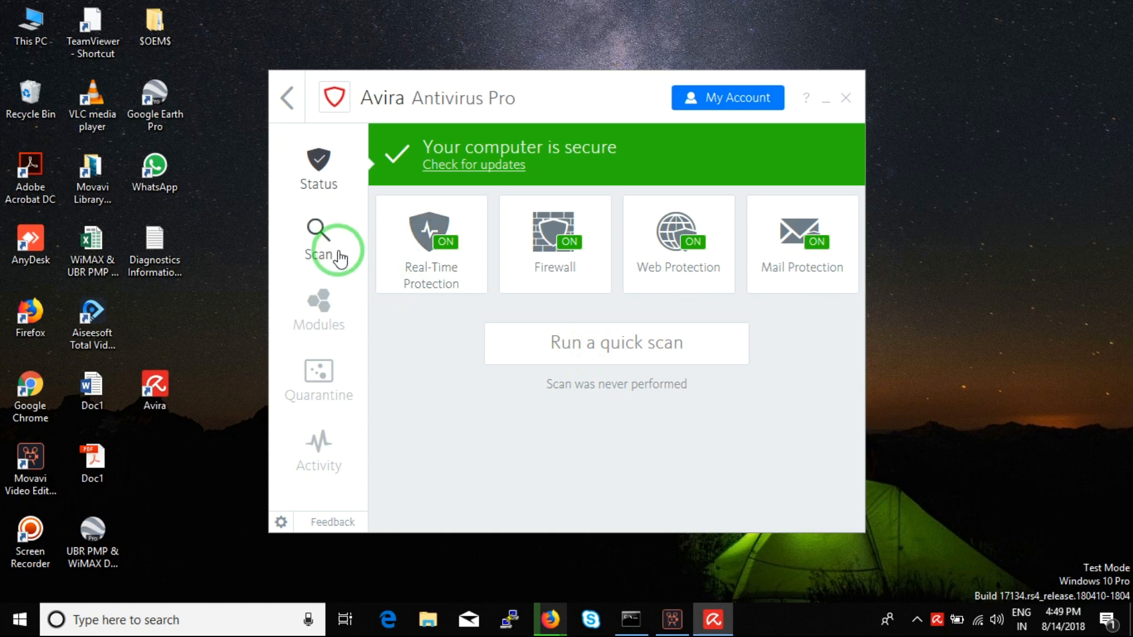
{"action": "left_click", "coordinate": [323, 245]}
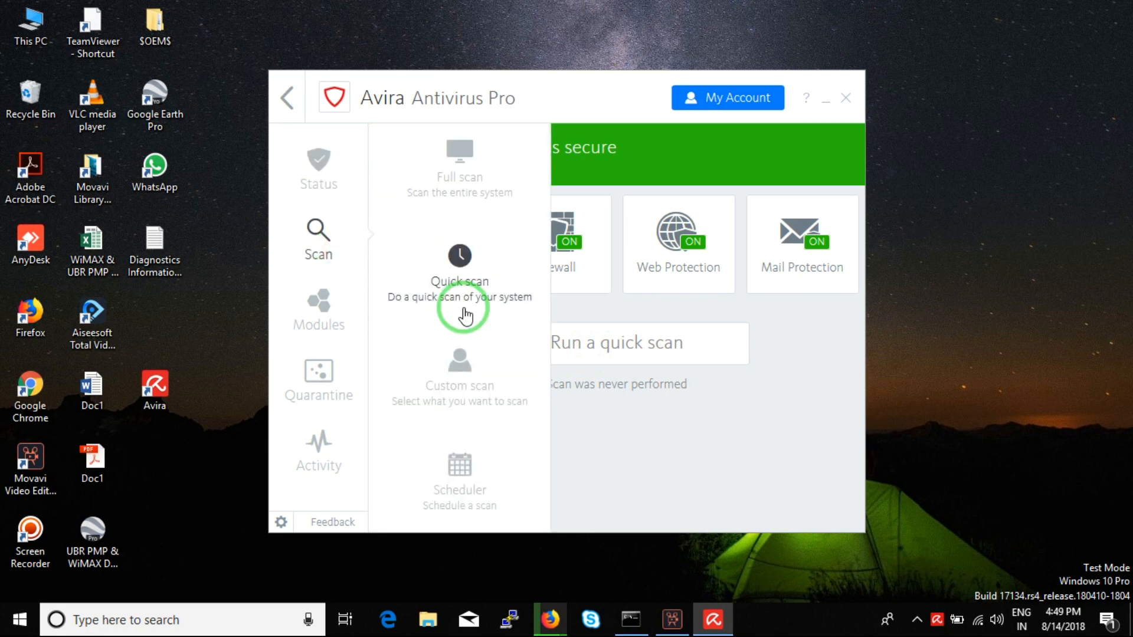
{"action": "left_click", "coordinate": [665, 443]}
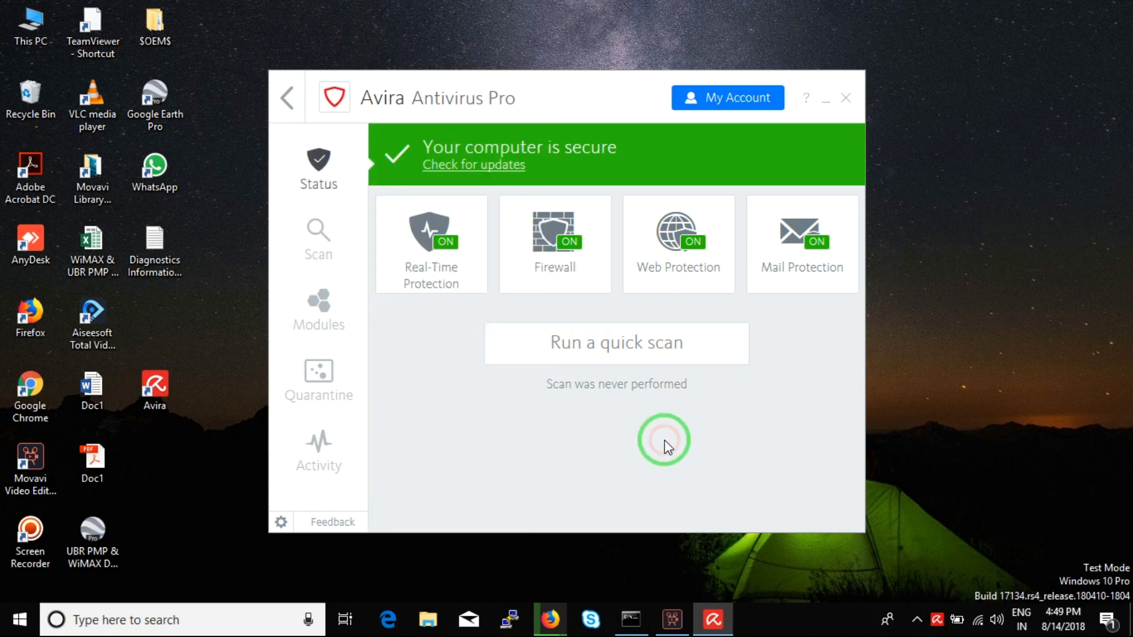
{"action": "left_click", "coordinate": [846, 98]}
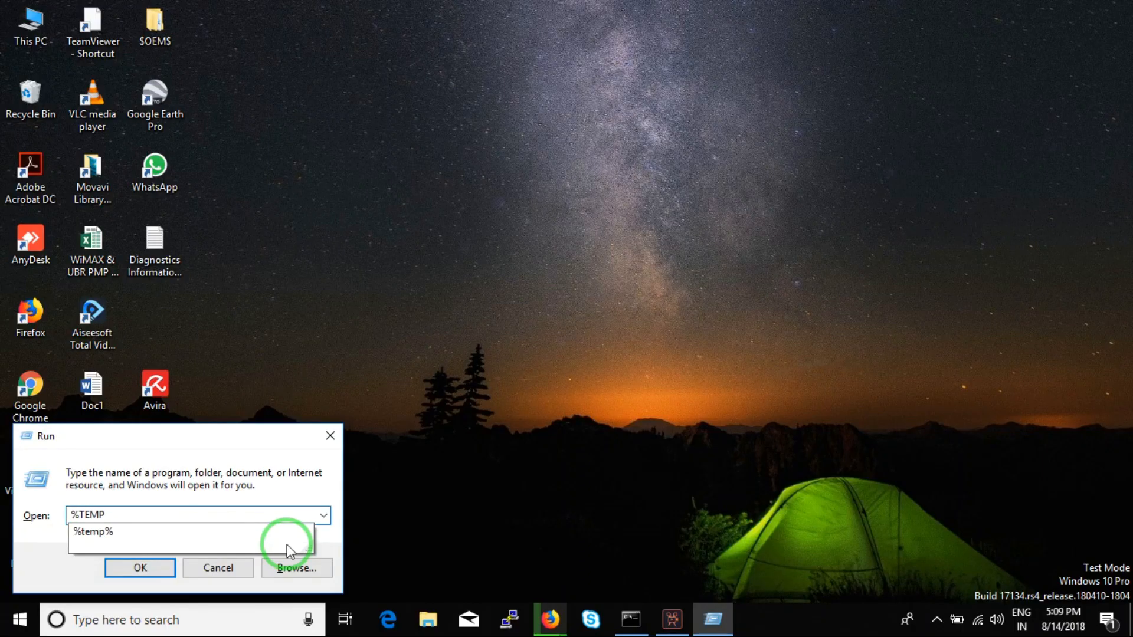
Step: Open the temporary files folder by running %TEMP%, and refresh its contents
{"action": "type", "text": "%"}
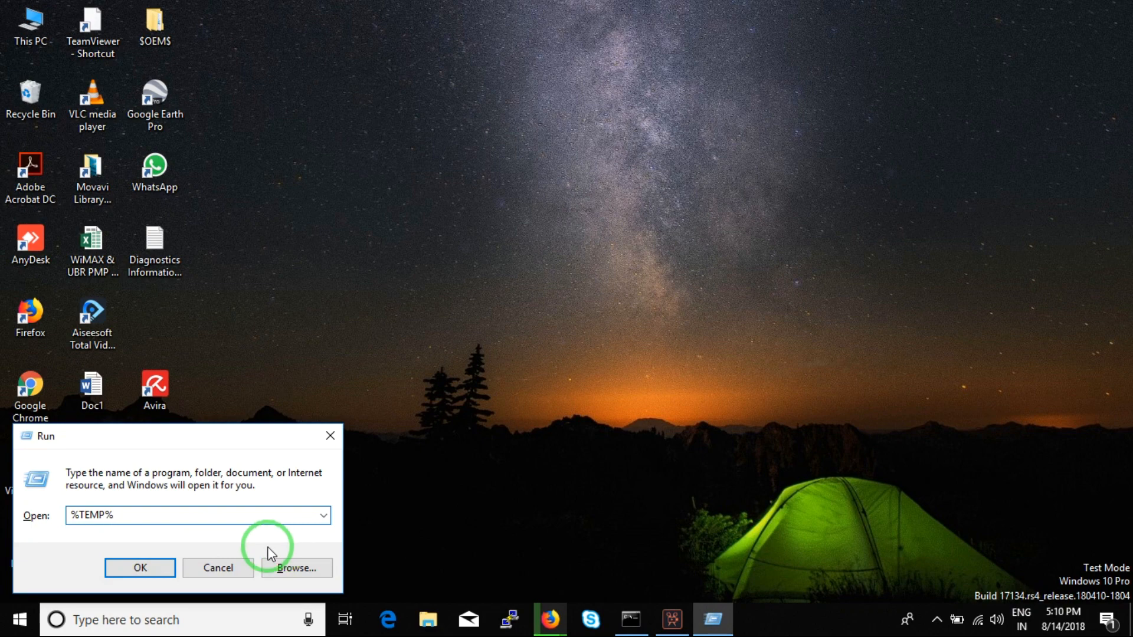
{"action": "left_click", "coordinate": [149, 565]}
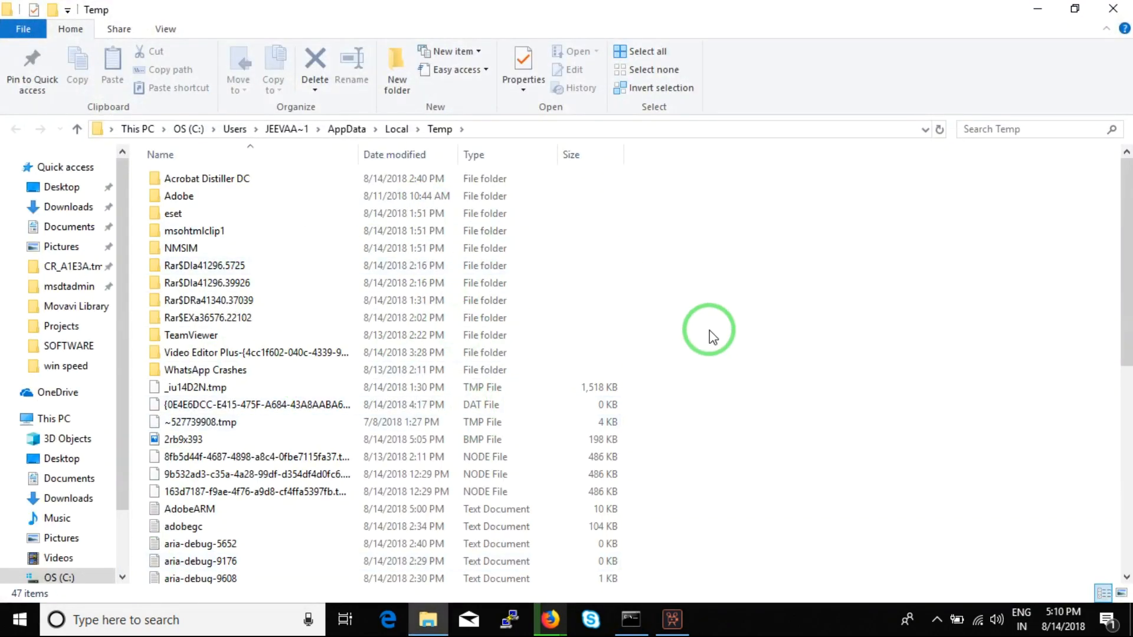
{"action": "right_click", "coordinate": [696, 300]}
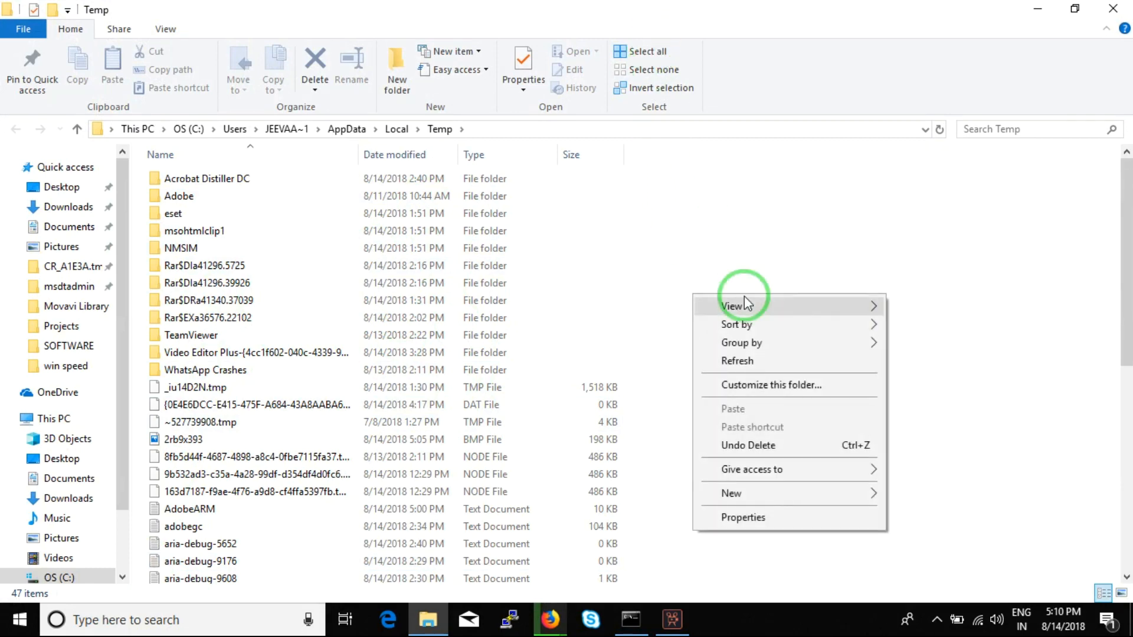
{"action": "left_click", "coordinate": [735, 364]}
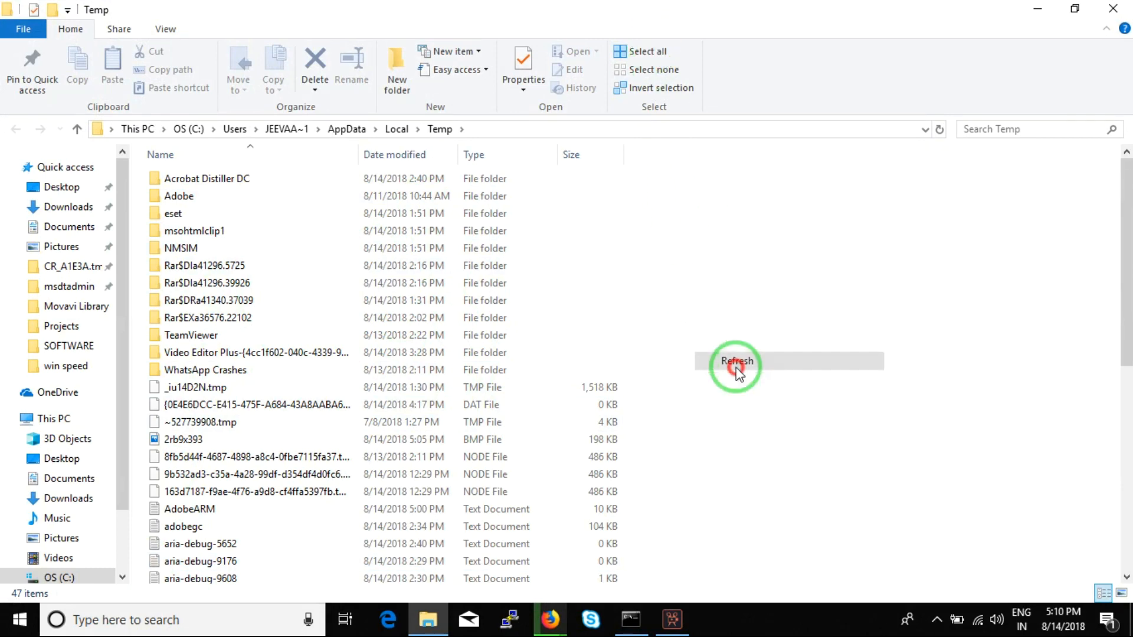
Step: Delete all items in the Temp folder, retrying once and skipping the files that are in use
{"action": "left_click", "coordinate": [644, 58]}
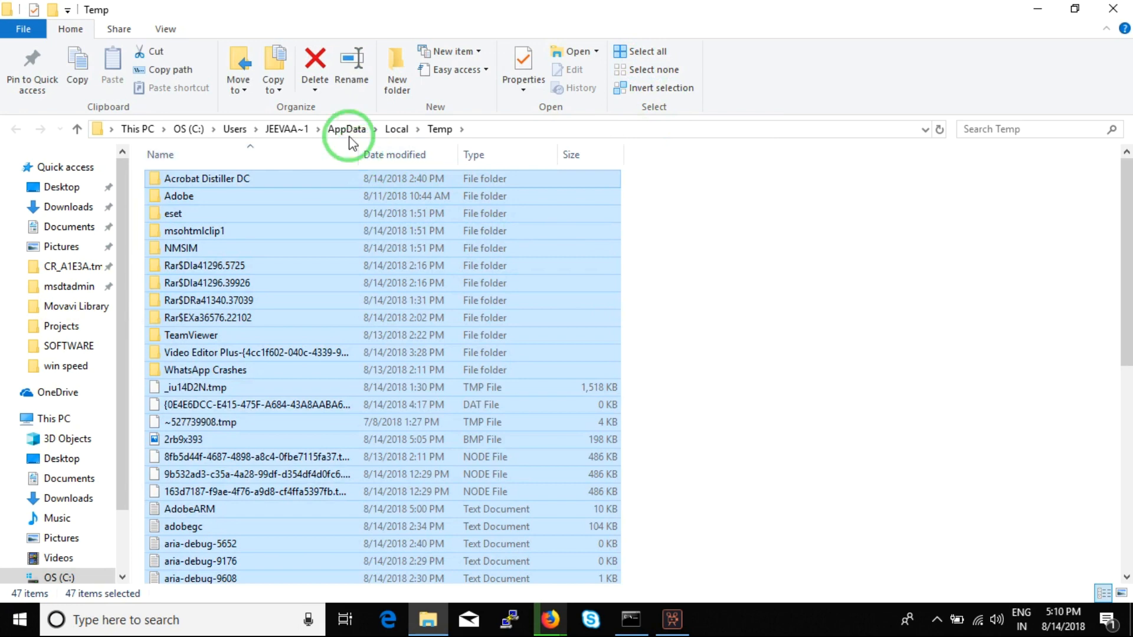
{"action": "left_click", "coordinate": [311, 74]}
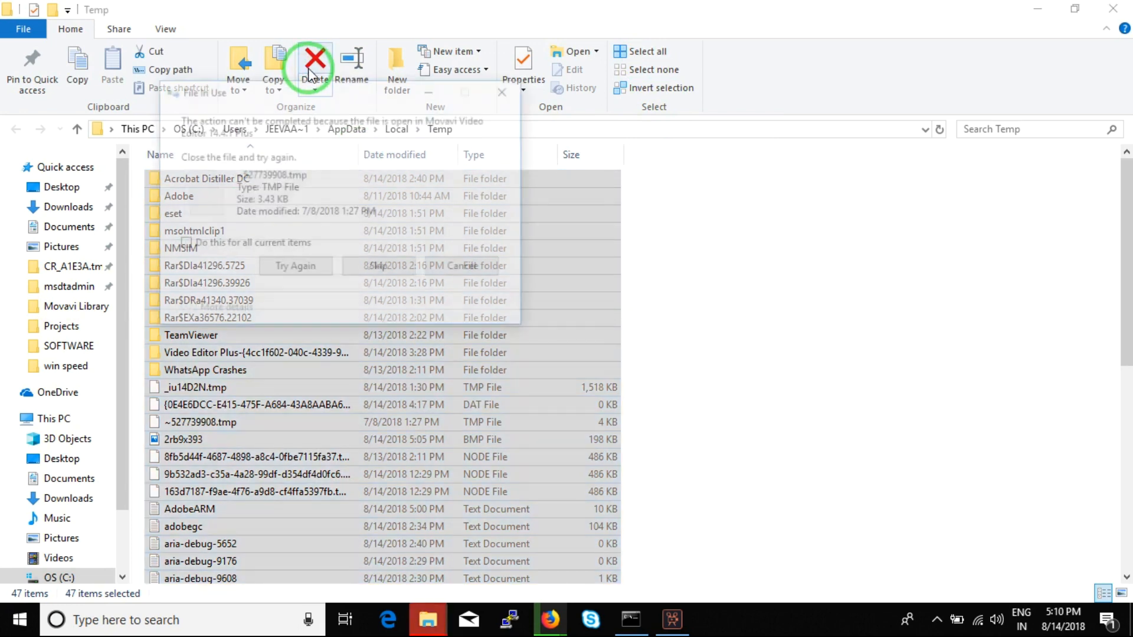
{"action": "left_click", "coordinate": [287, 266]}
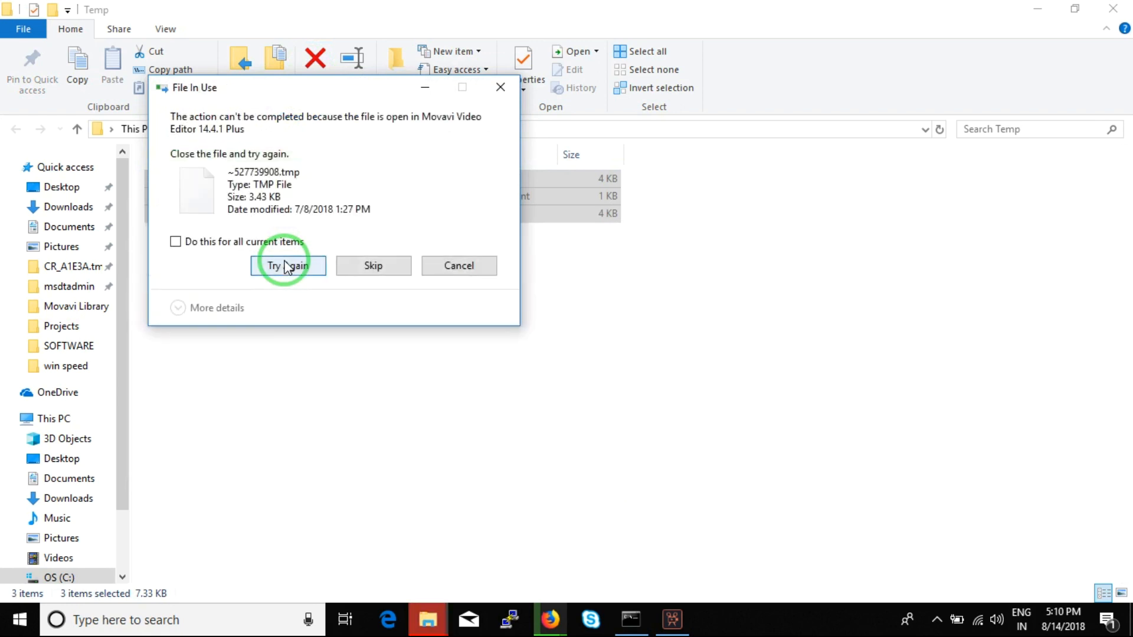
{"action": "left_click", "coordinate": [346, 266]}
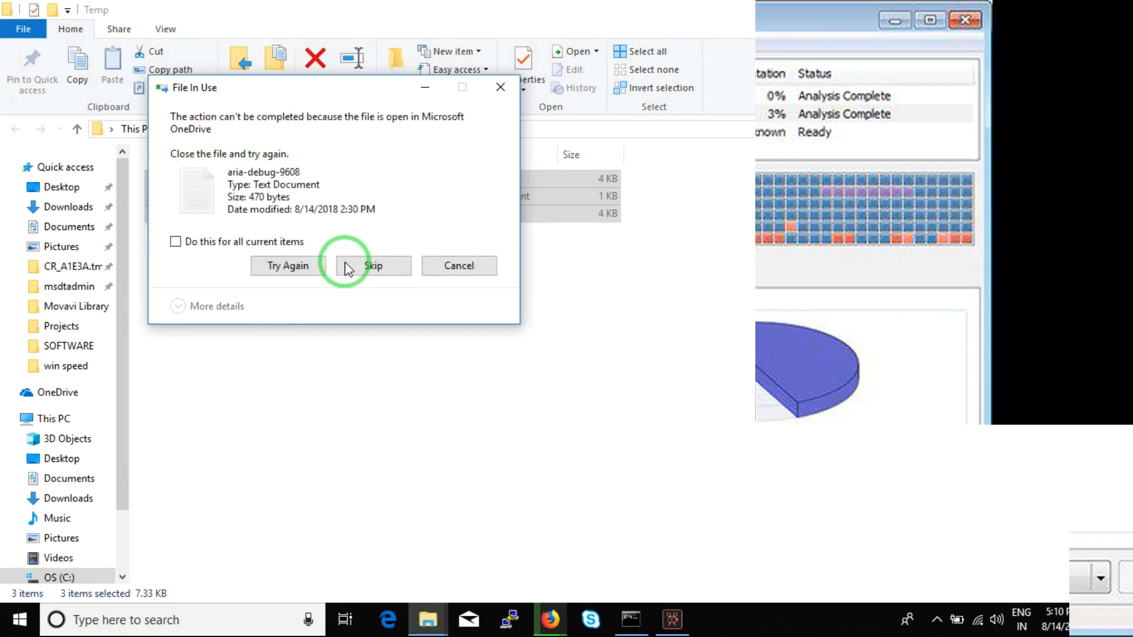
{"action": "left_click", "coordinate": [346, 265]}
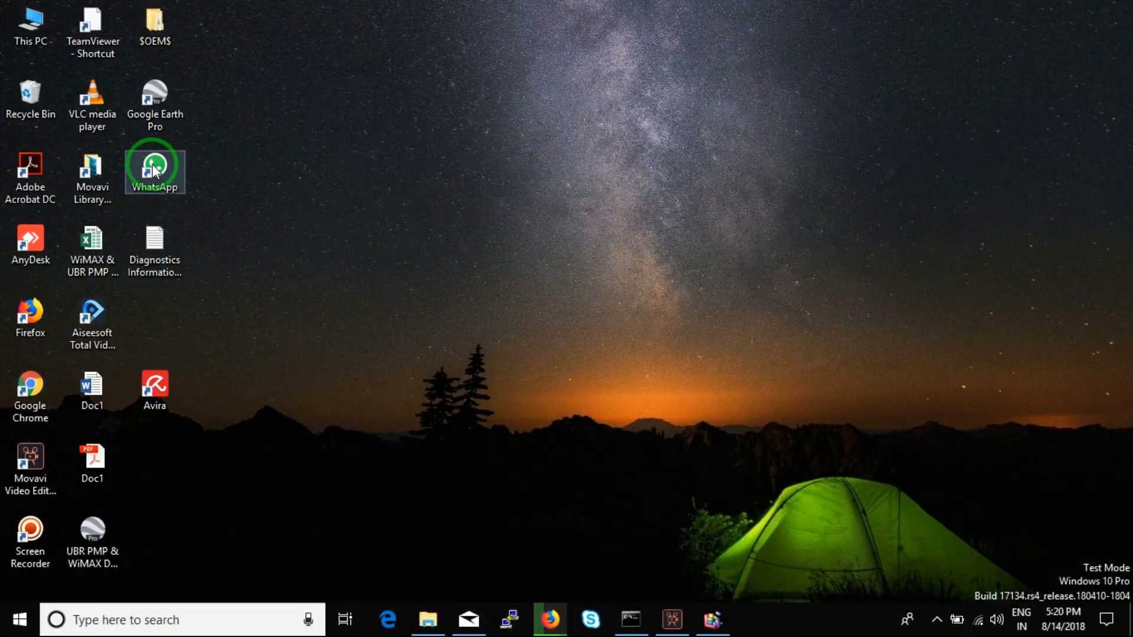
Step: Open the properties of the SPARROW (E:) drive from This PC and bring up its Optimize Drives tool
{"action": "double_click", "coordinate": [24, 21]}
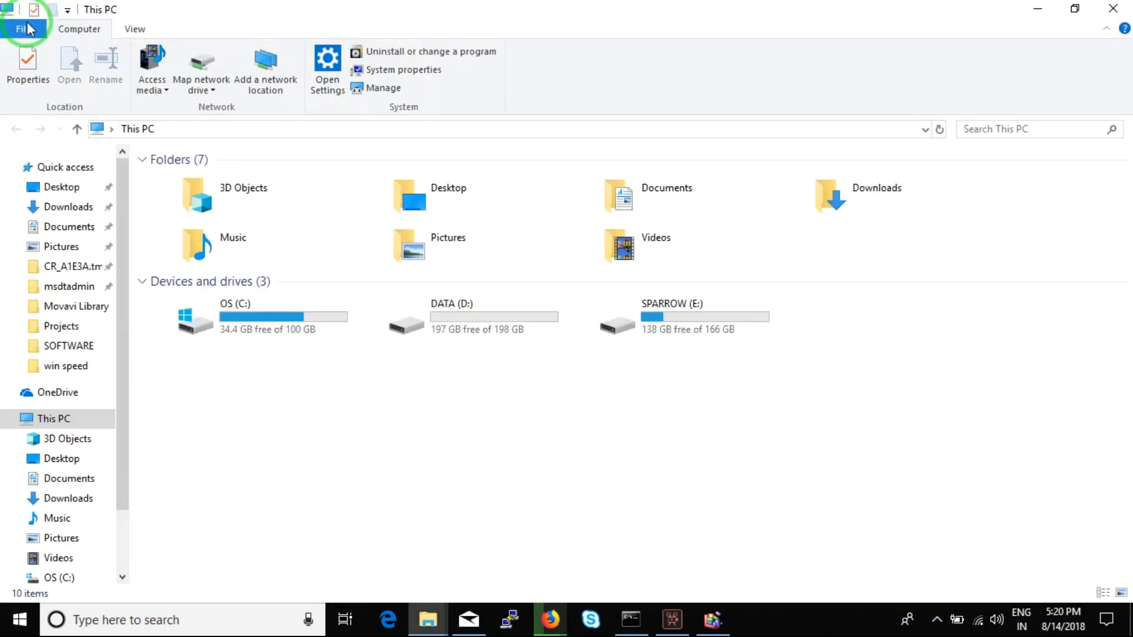
{"action": "left_click", "coordinate": [686, 321]}
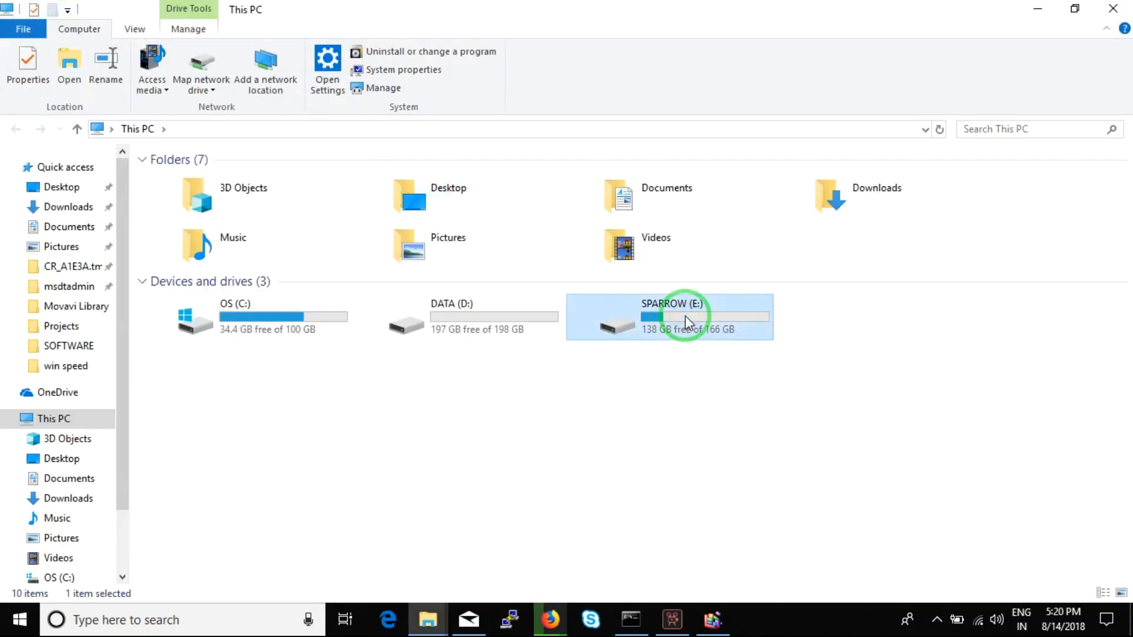
{"action": "right_click", "coordinate": [685, 321]}
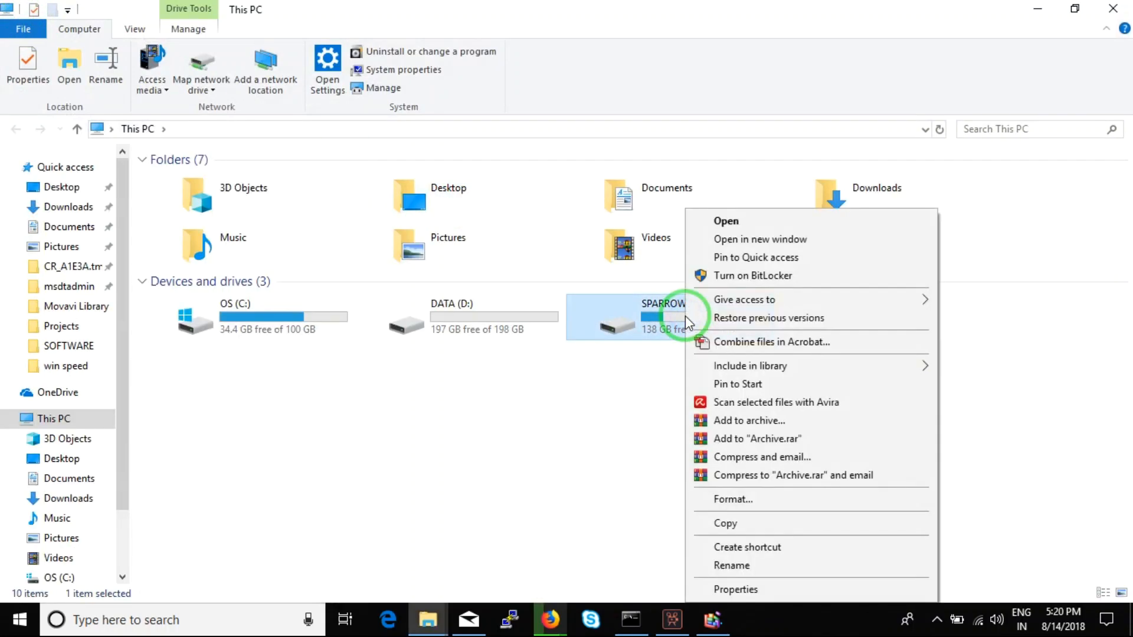
{"action": "left_click", "coordinate": [753, 588]}
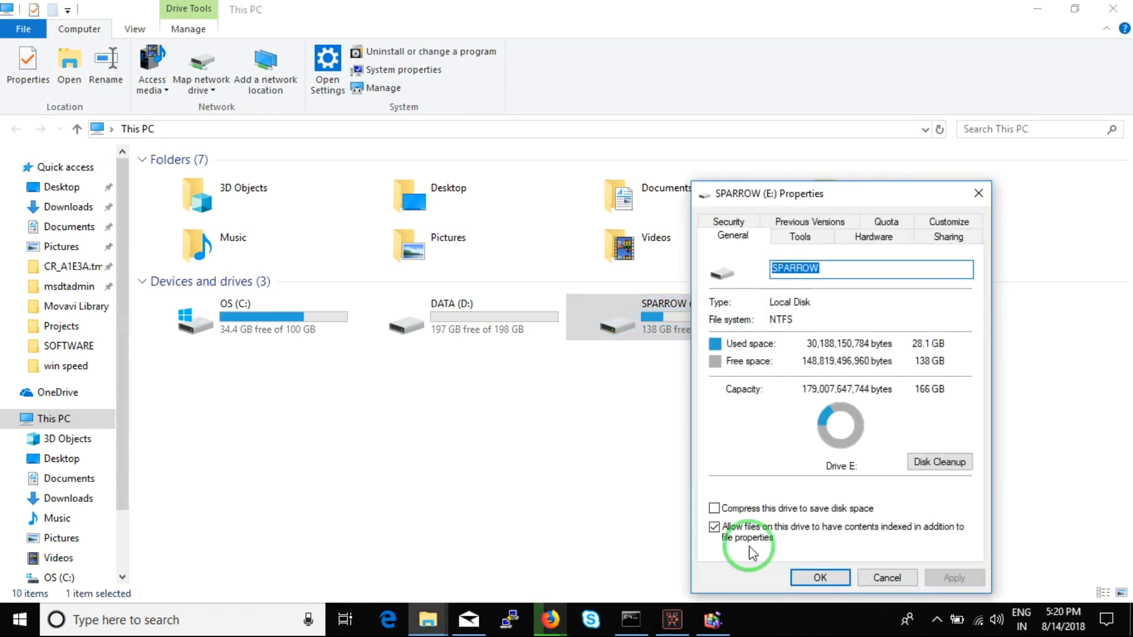
{"action": "left_click", "coordinate": [791, 236]}
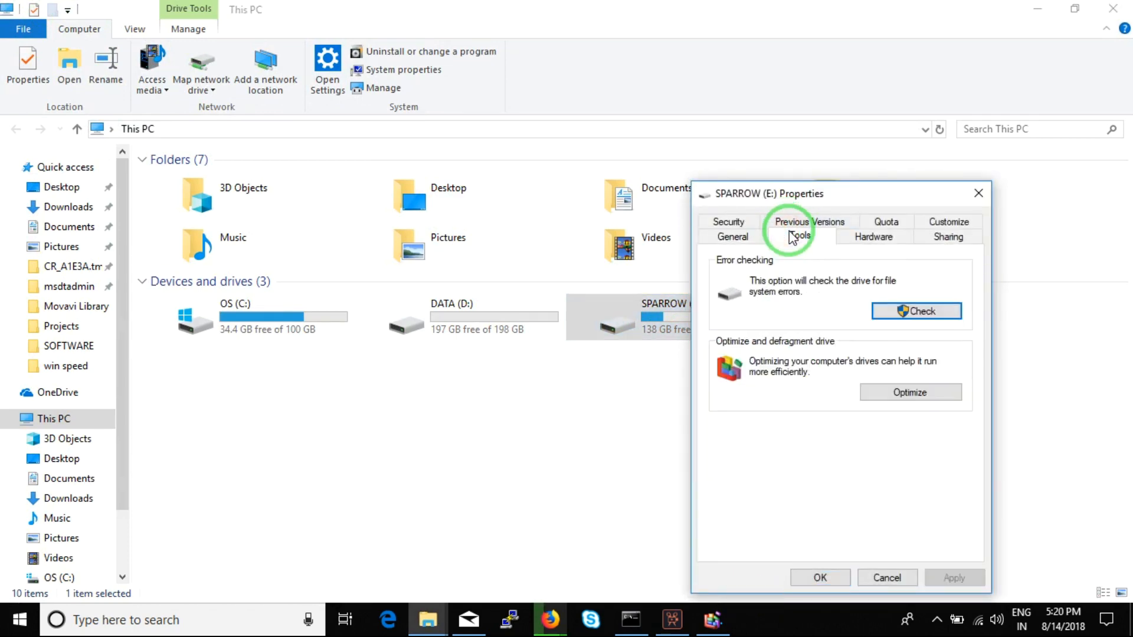
{"action": "left_click", "coordinate": [901, 391]}
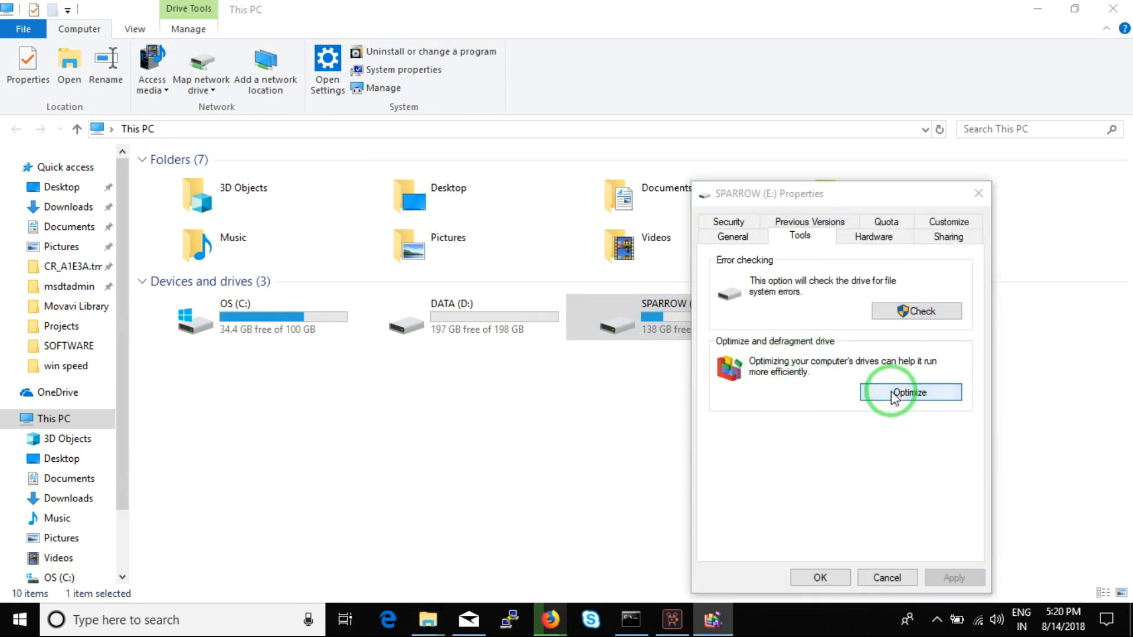
{"action": "left_click", "coordinate": [704, 626]}
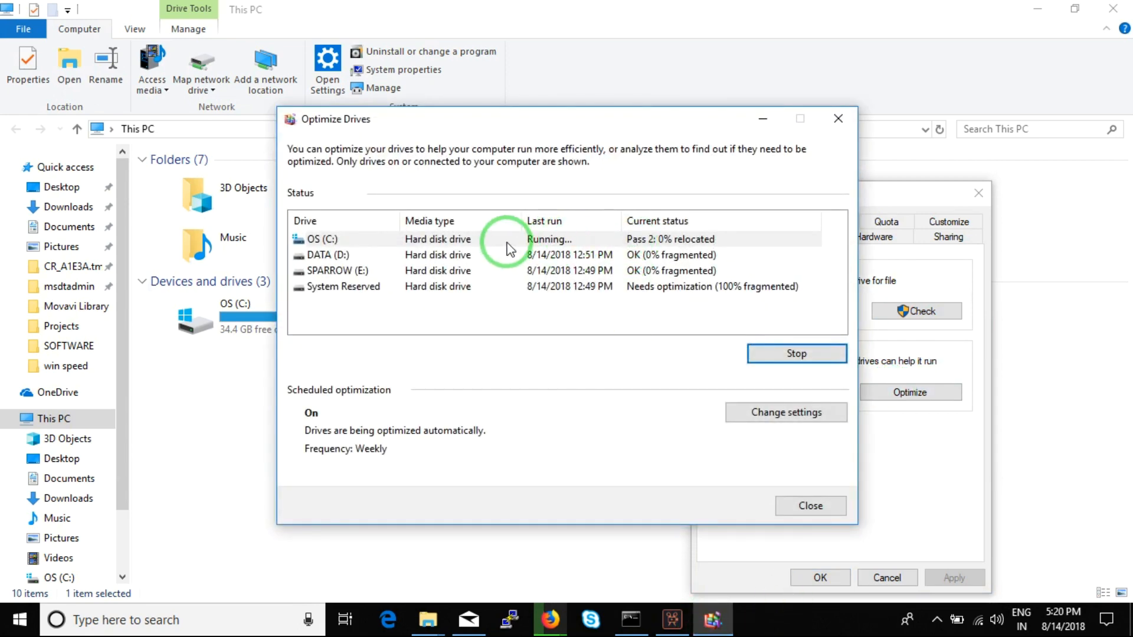
Step: Stop the running optimization of OS (C:) and analyze it instead, and optimize DATA (D:)
{"action": "left_click", "coordinate": [761, 356]}
{"action": "left_click", "coordinate": [713, 354]}
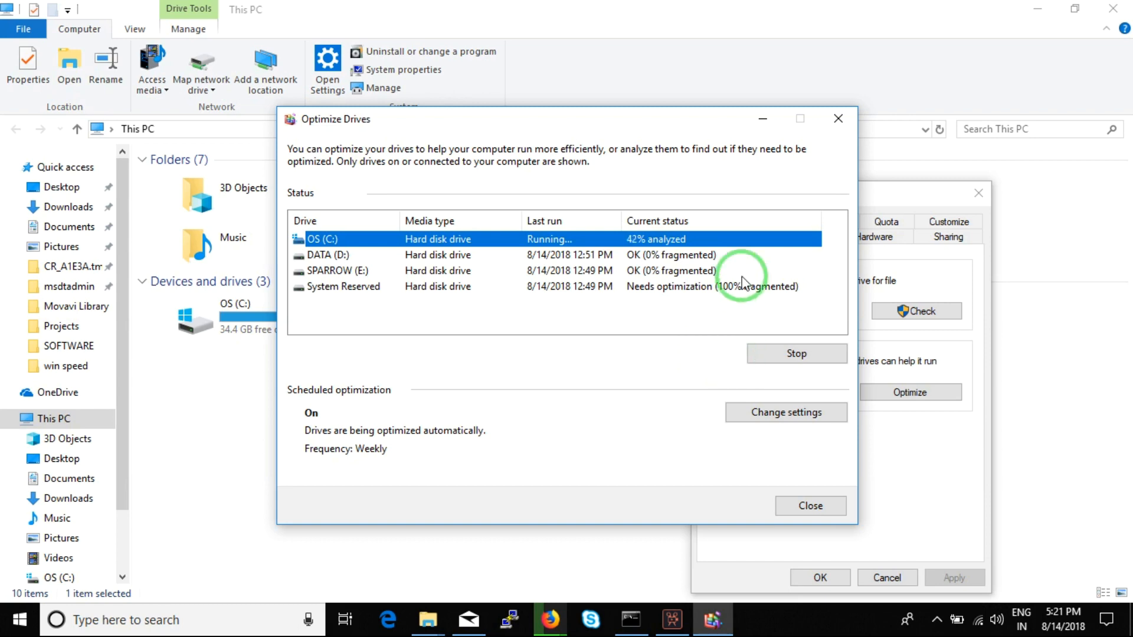
{"action": "left_click", "coordinate": [730, 256]}
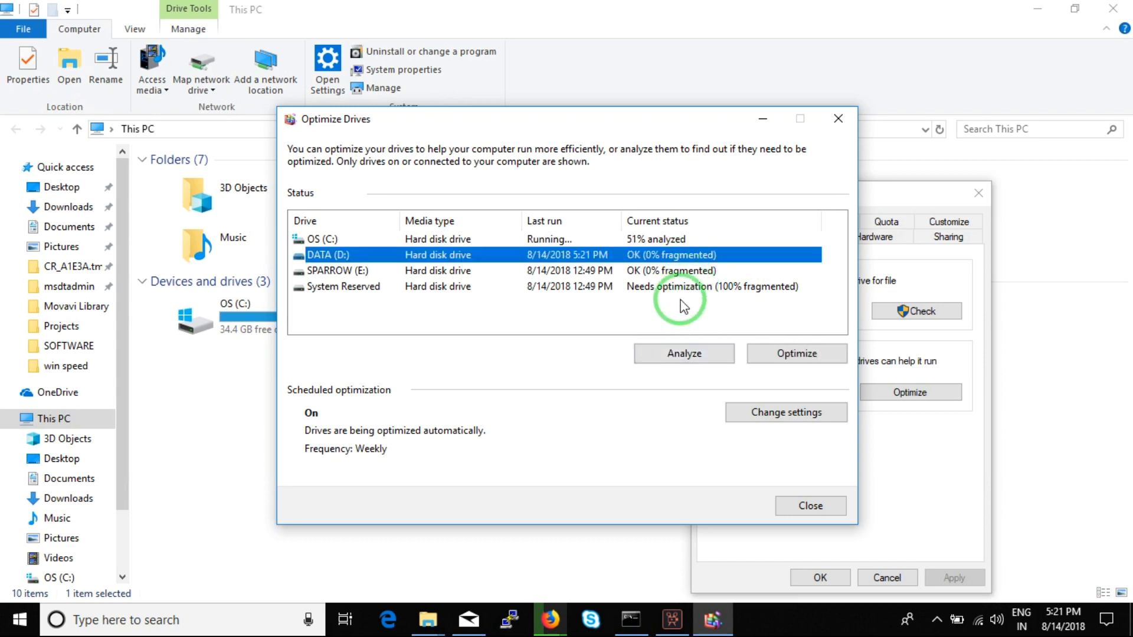
{"action": "left_click", "coordinate": [773, 357]}
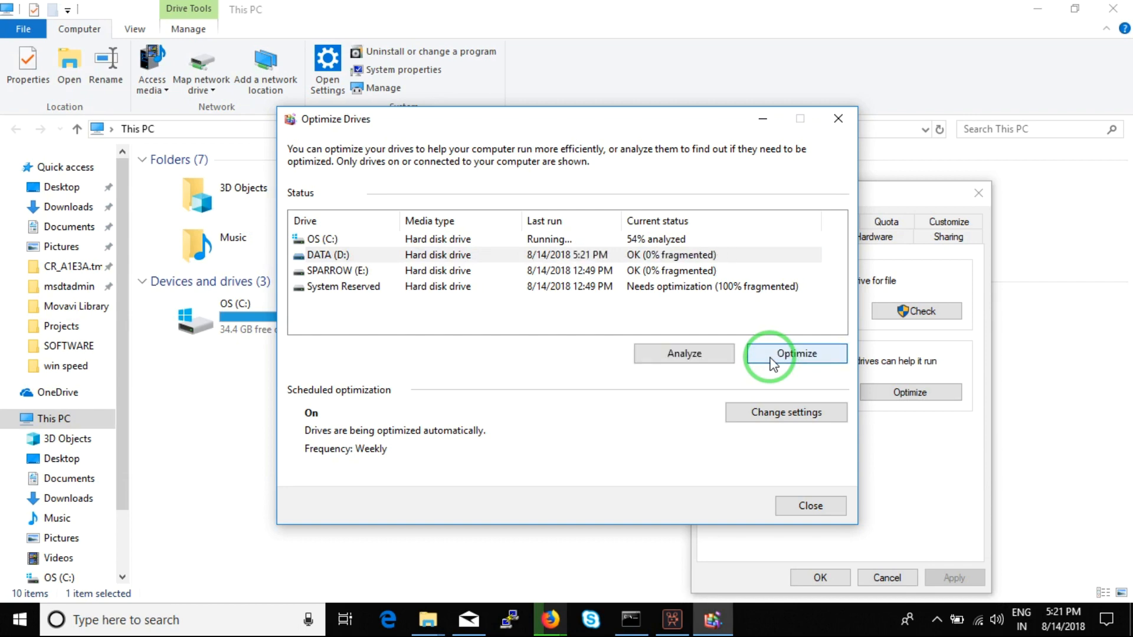
{"action": "left_click", "coordinate": [678, 243]}
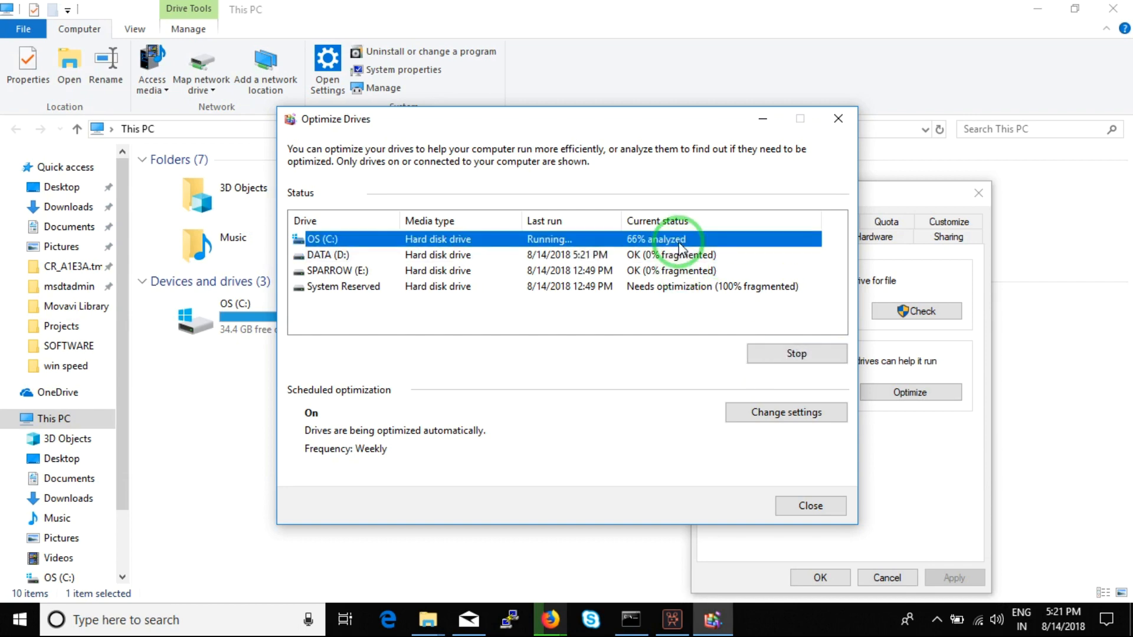
Step: Analyze the SPARROW (E:) drive and start optimizing it
{"action": "left_click", "coordinate": [700, 272]}
{"action": "left_click", "coordinate": [684, 354]}
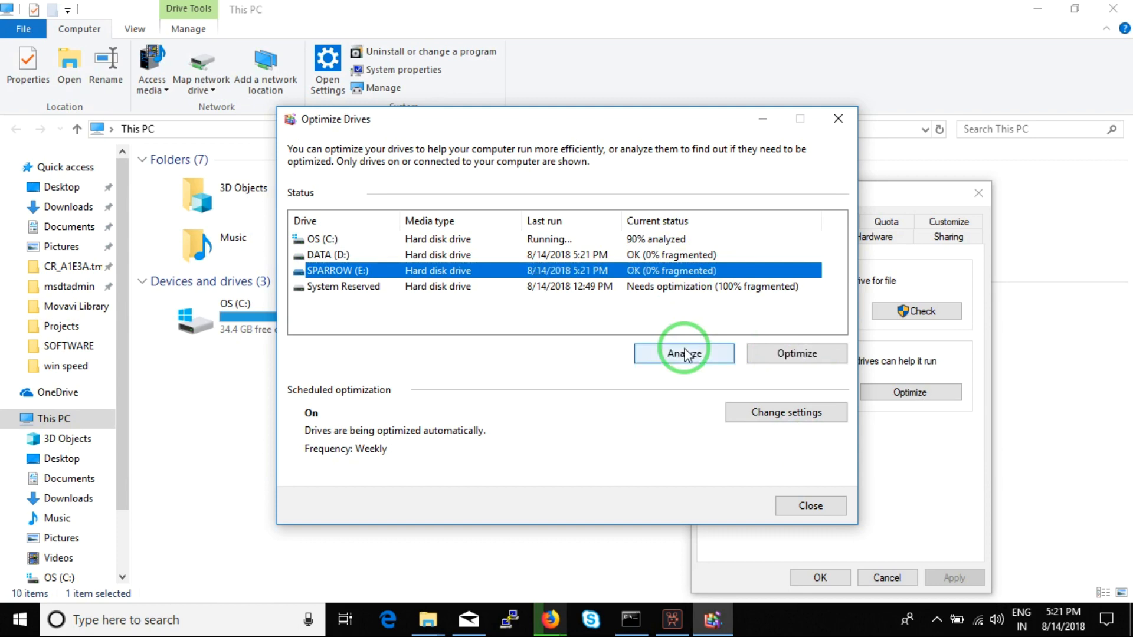
{"action": "left_click", "coordinate": [799, 355]}
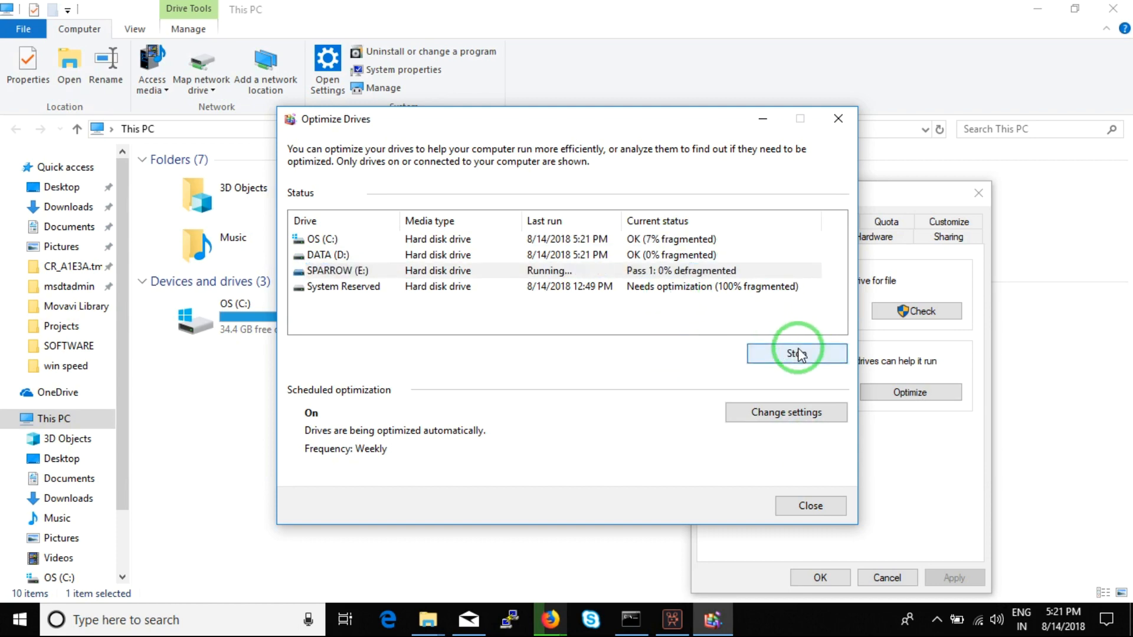
Step: Optimize the System Reserved partition and the OS (C:) drive
{"action": "left_click", "coordinate": [663, 288]}
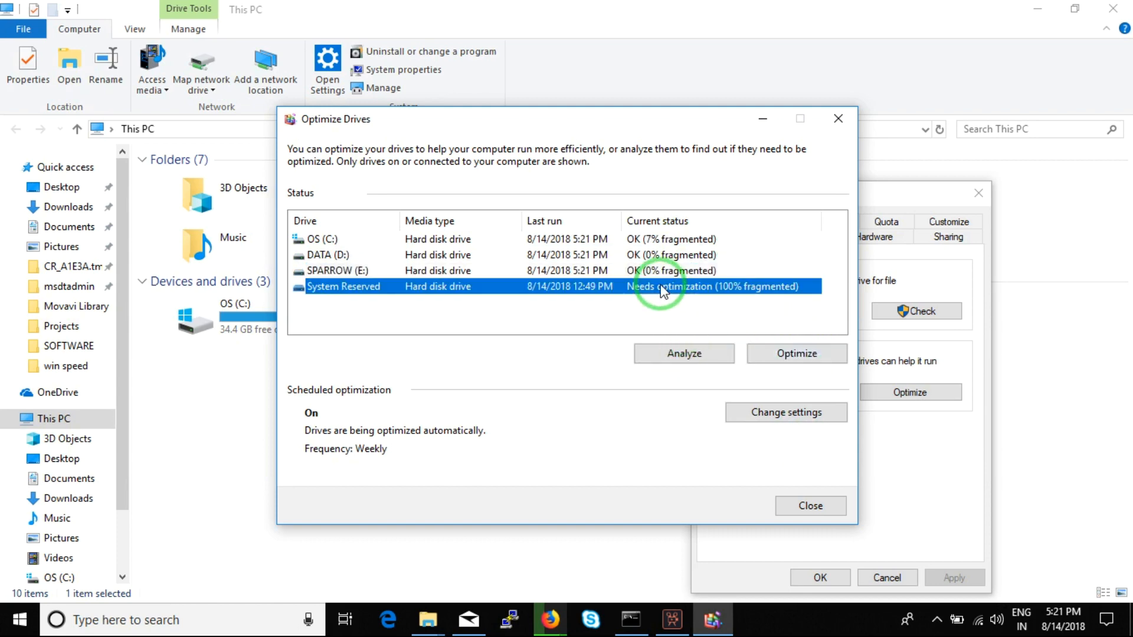
{"action": "left_click", "coordinate": [825, 356]}
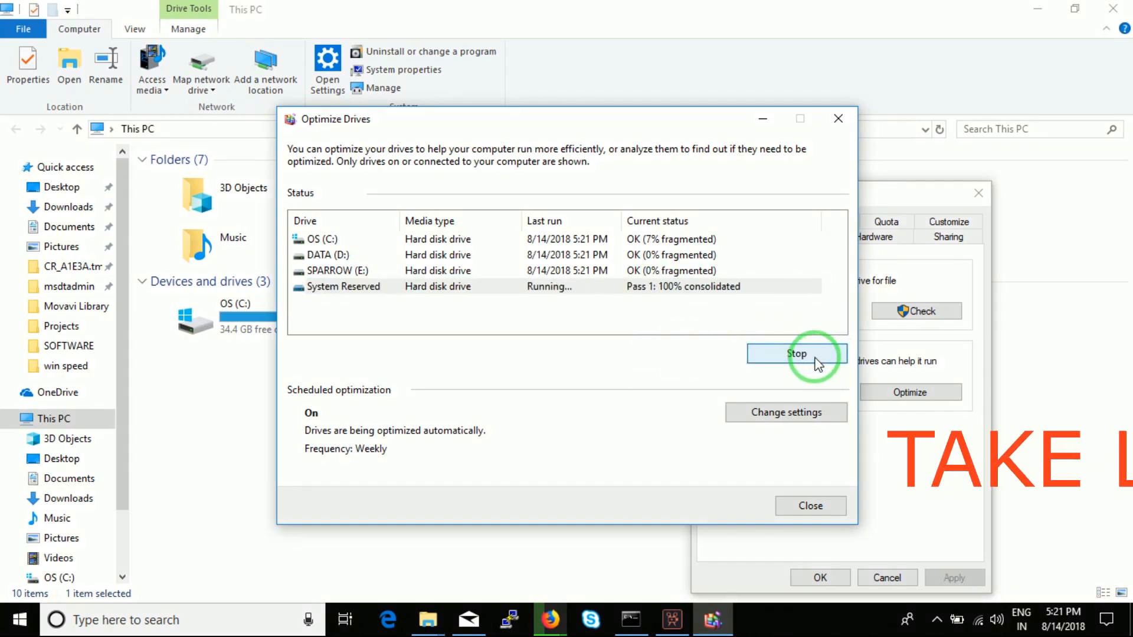
{"action": "left_click", "coordinate": [733, 314]}
{"action": "left_click", "coordinate": [711, 241]}
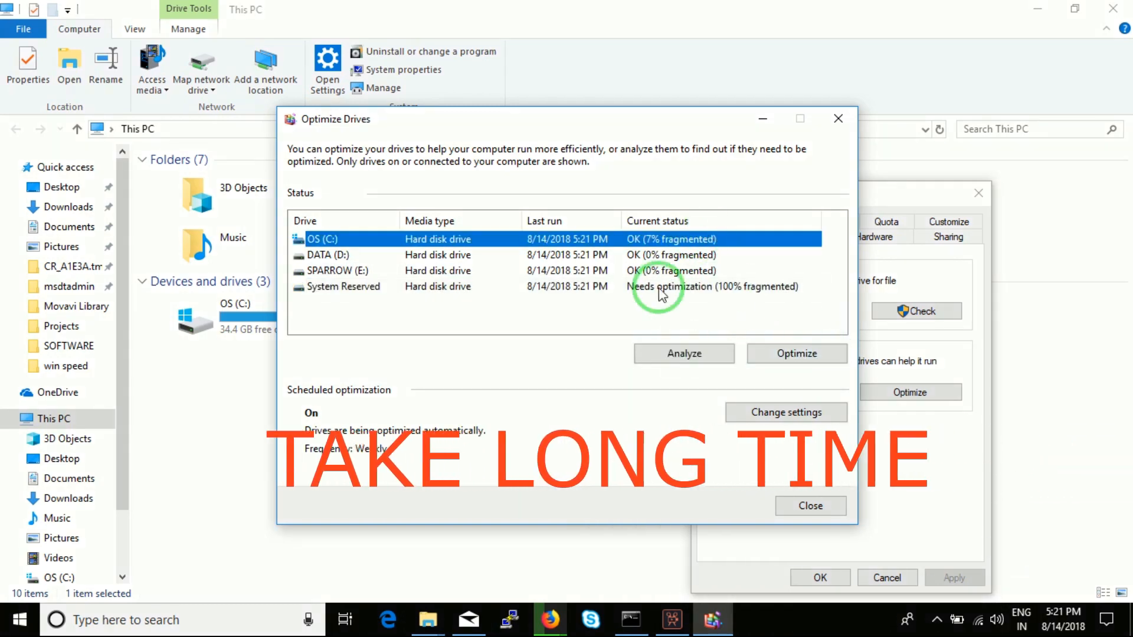
{"action": "left_click", "coordinate": [773, 352]}
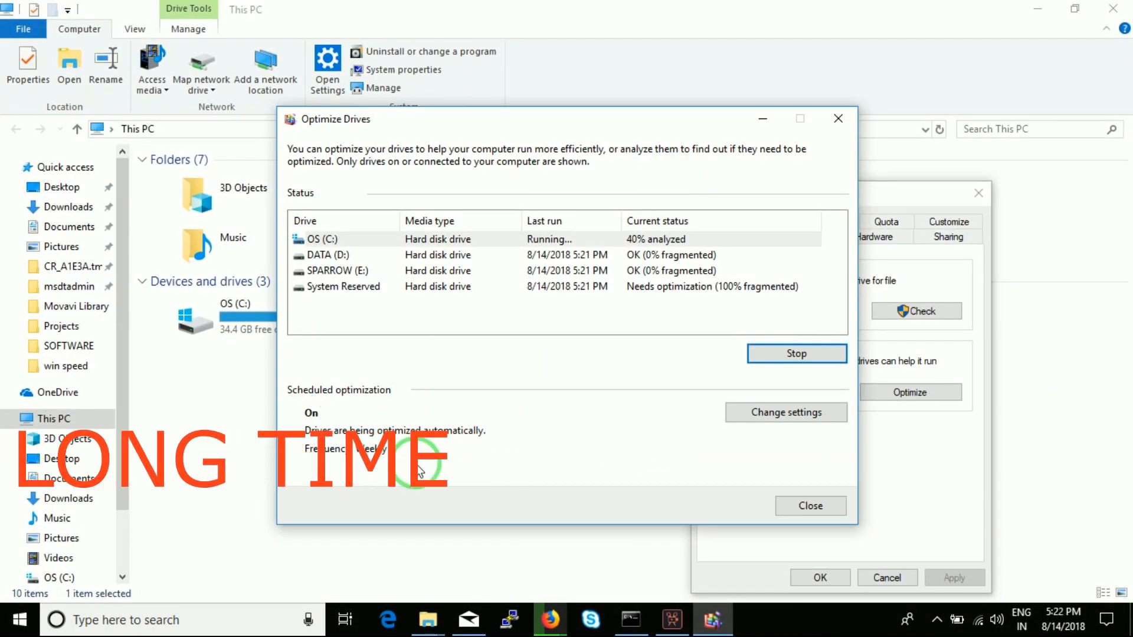
Step: Set the scheduled optimization frequency to Monthly, turn off automatic optimization of new drives, and select OS (C:) in the drive list
{"action": "left_click", "coordinate": [787, 411]}
{"action": "left_click", "coordinate": [502, 298]}
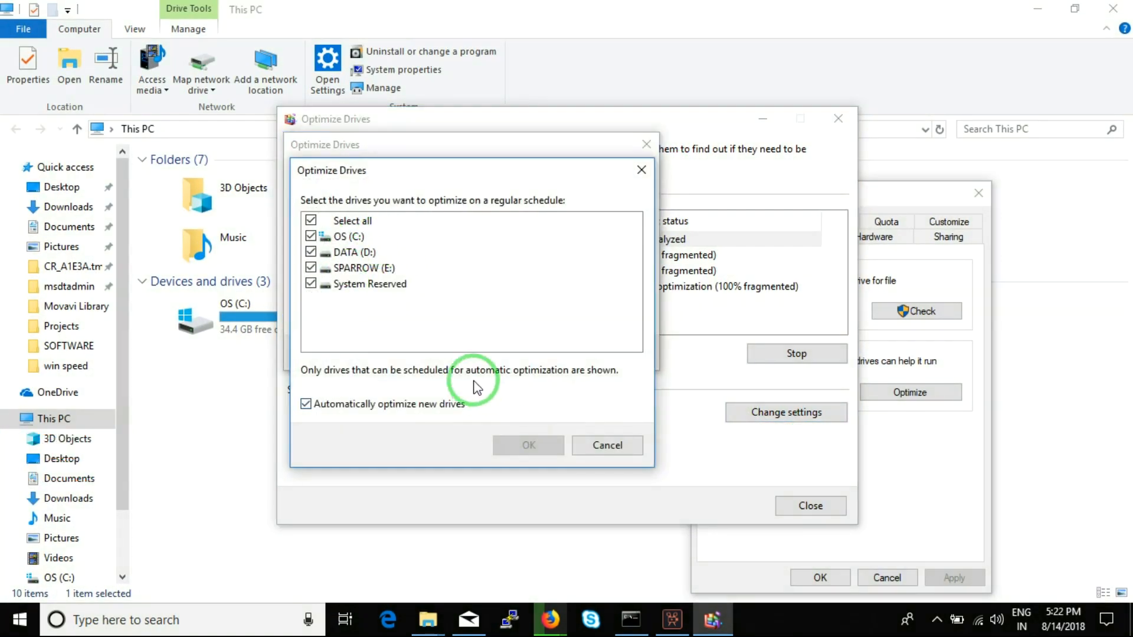
{"action": "left_click", "coordinate": [415, 403]}
{"action": "left_click", "coordinate": [515, 447]}
{"action": "left_click", "coordinate": [511, 354]}
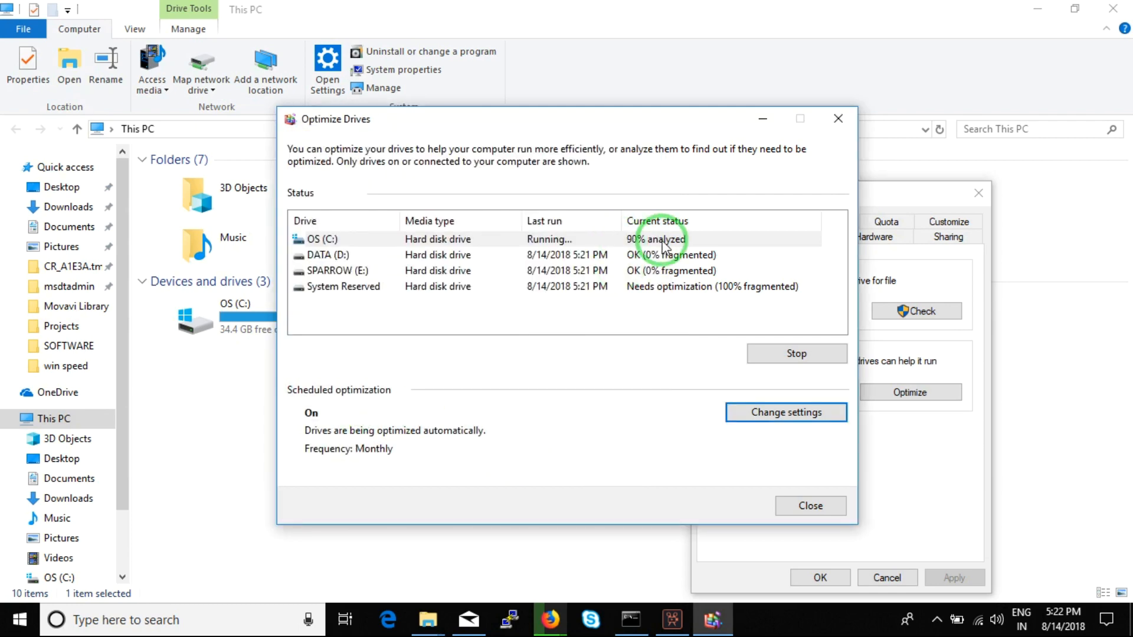
{"action": "left_click", "coordinate": [723, 241]}
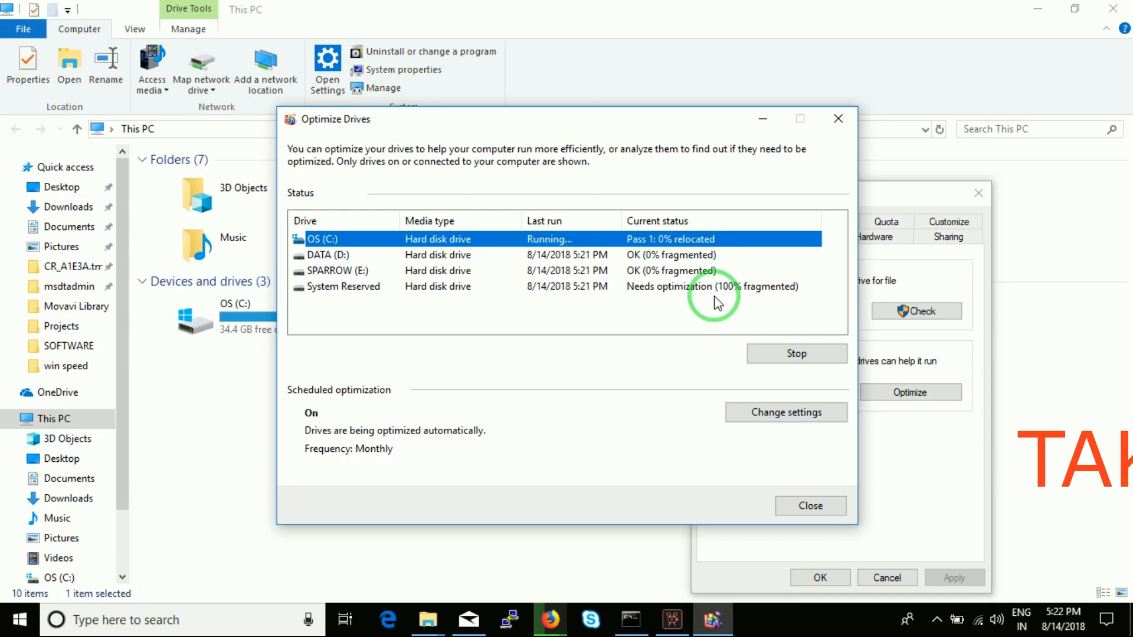